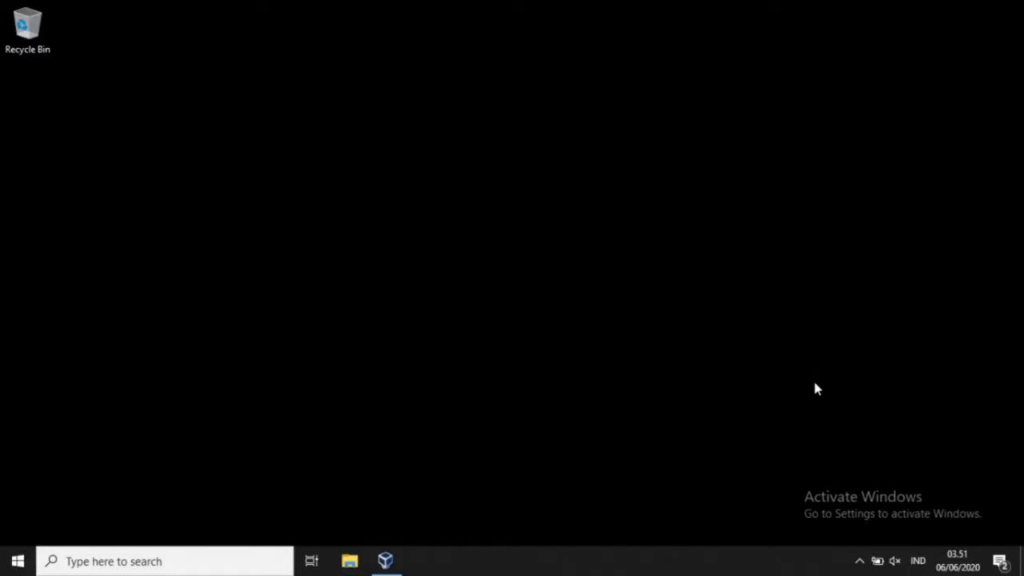
# Switch to VirtualBox and set up a new Windows 7 (64-bit) virtual machine named Win7 with 2048 MB of memory.
pyautogui.click(386, 560)
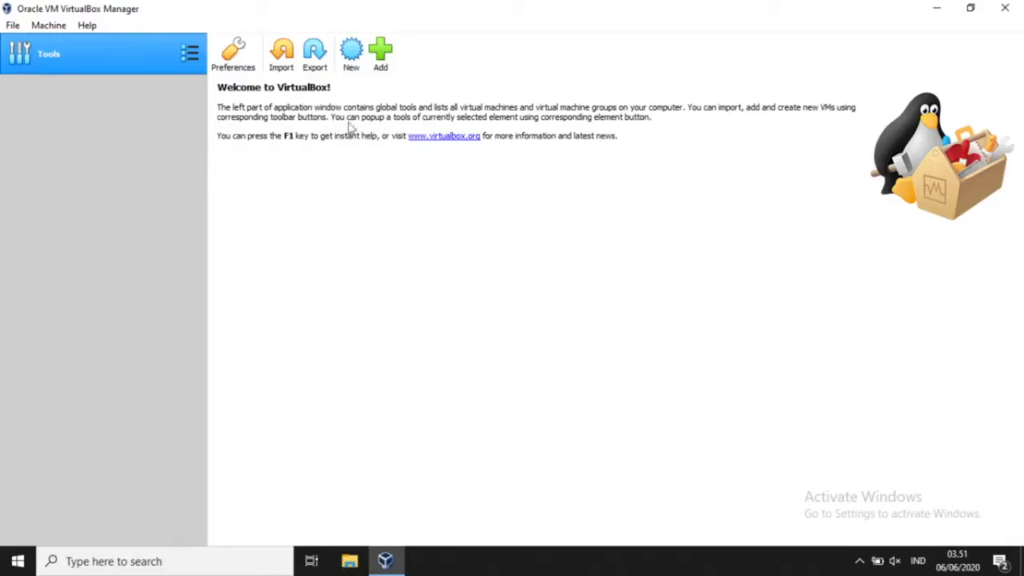
pyautogui.click(352, 67)
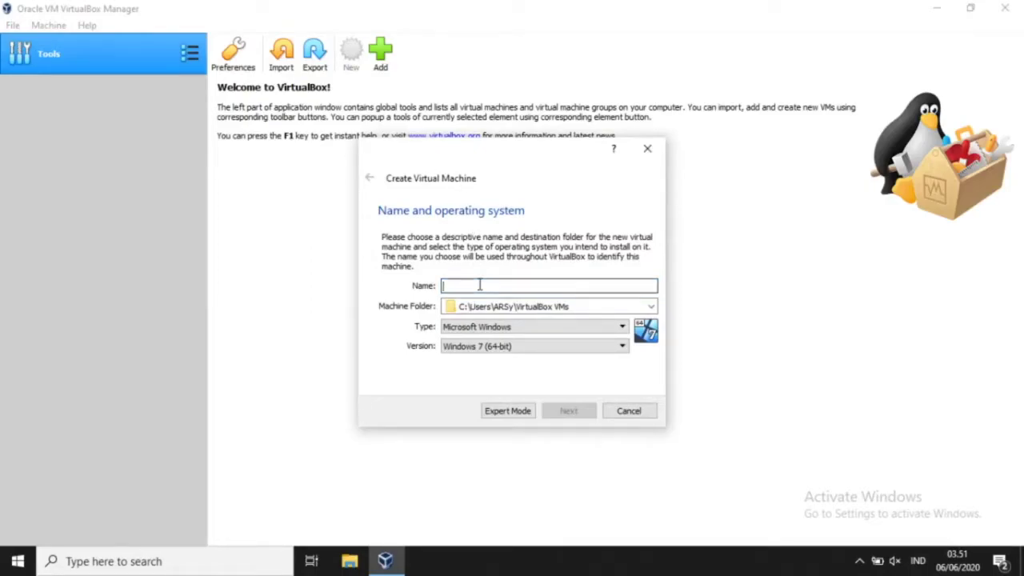
pyautogui.write('Win7')
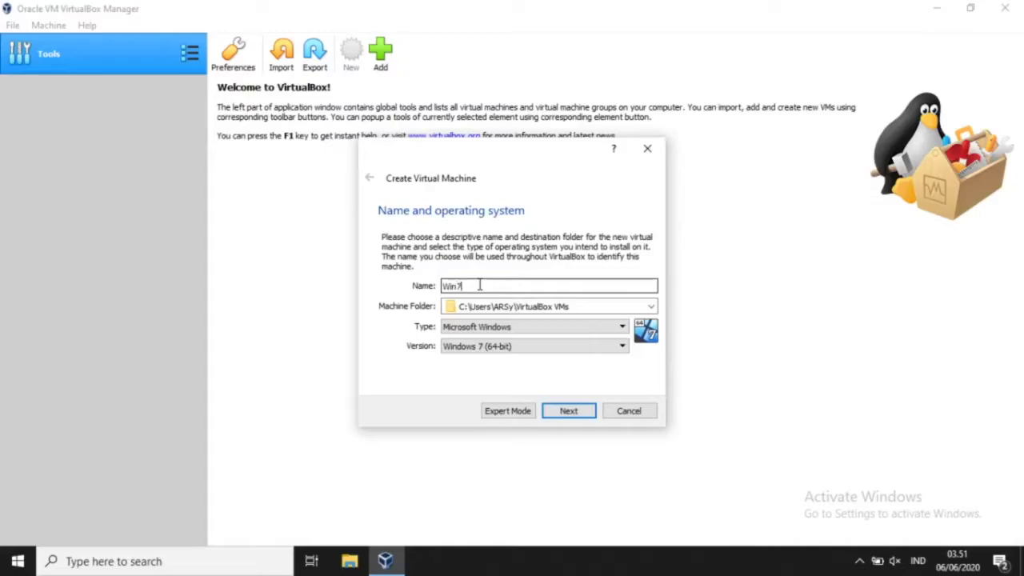
pyautogui.click(574, 412)
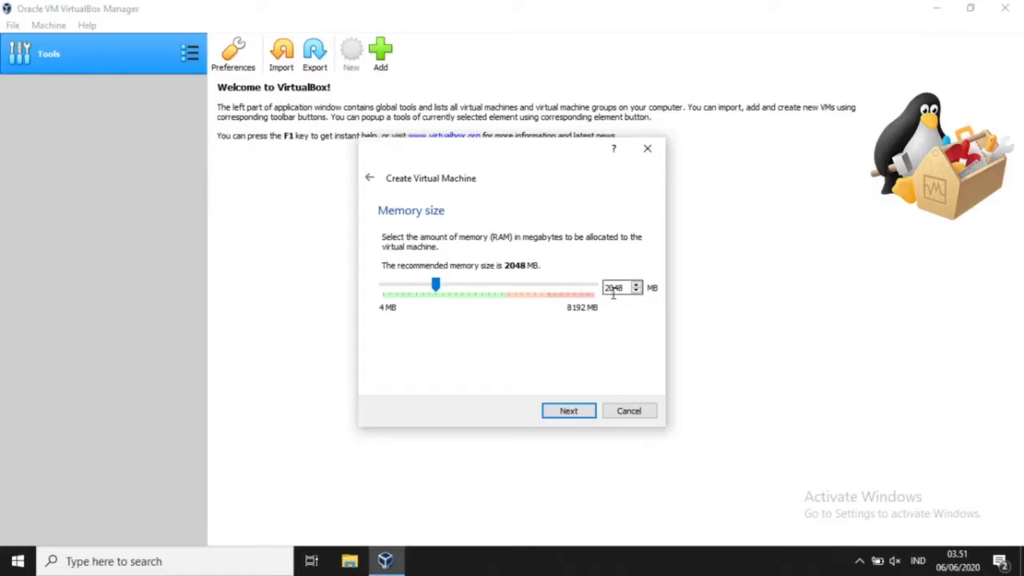
pyautogui.click(591, 414)
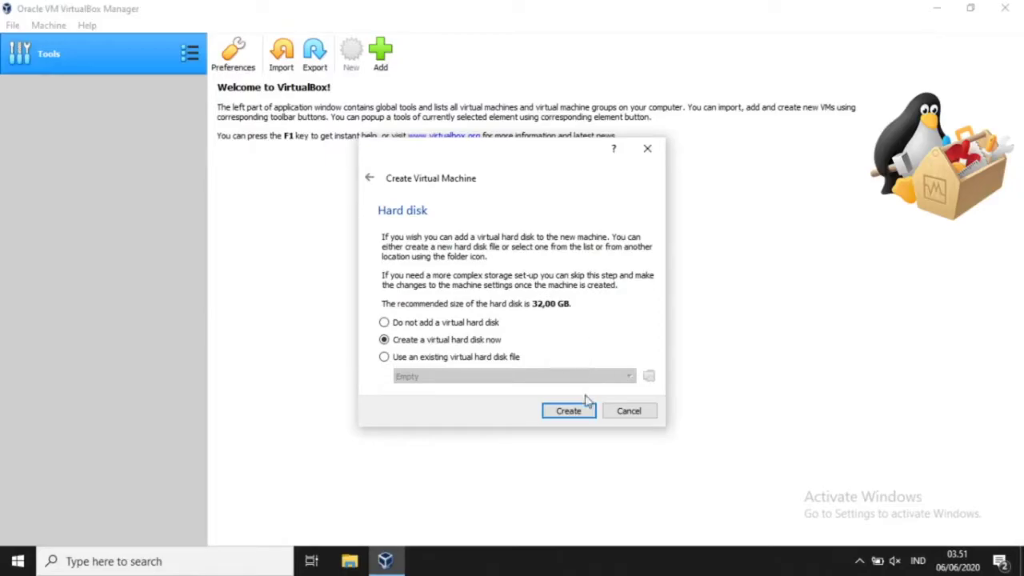
# Create a dynamically allocated VDI virtual hard disk of 50 GB for the new machine.
pyautogui.click(569, 412)
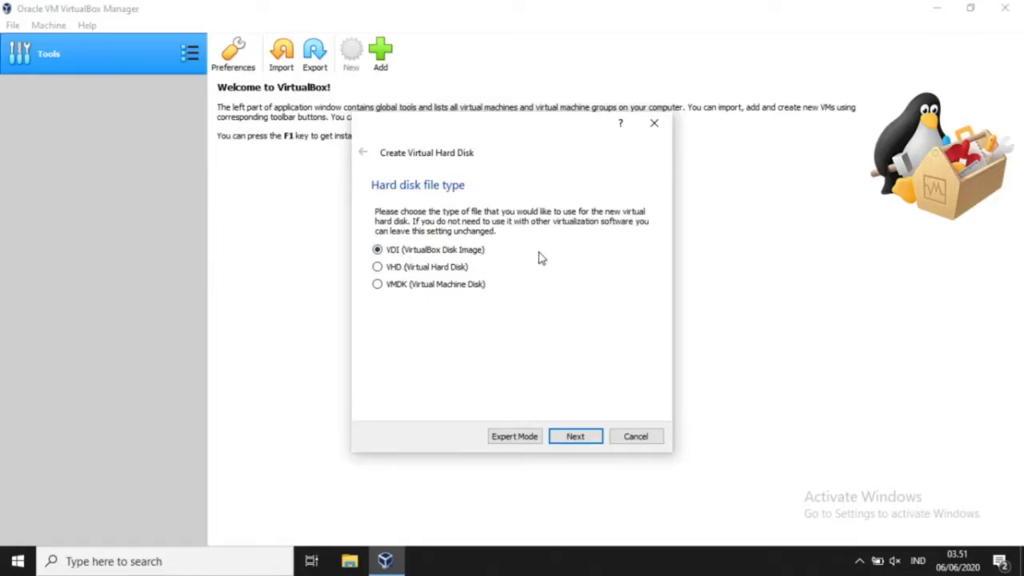
pyautogui.click(596, 440)
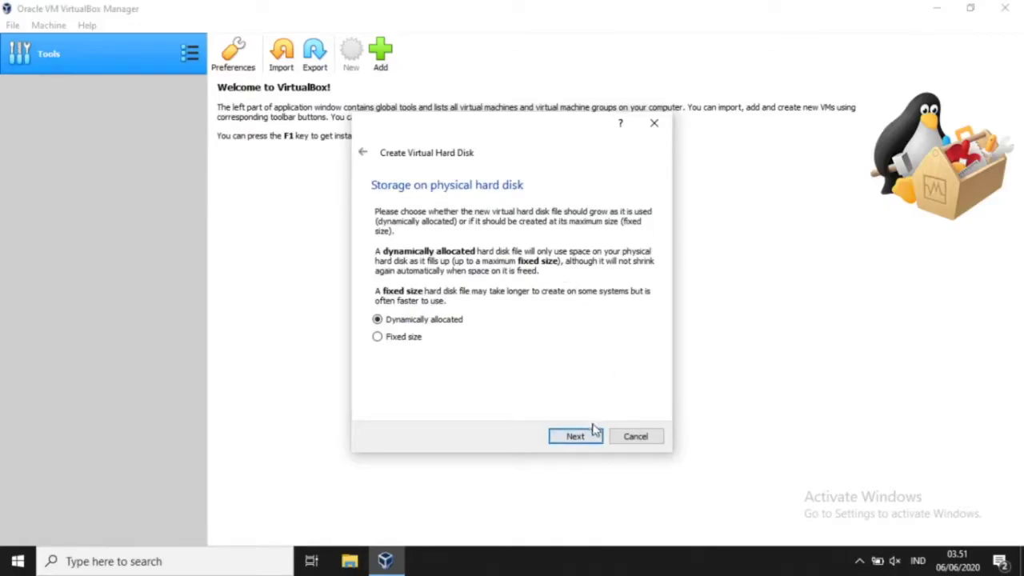
pyautogui.click(599, 441)
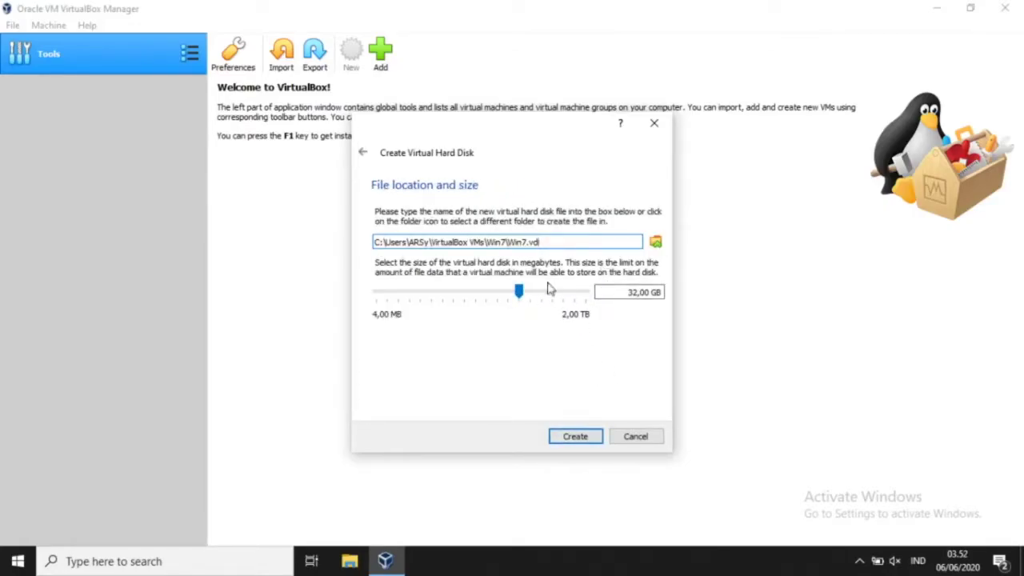
pyautogui.click(632, 293)
pyautogui.press('BackSpace')
pyautogui.write('50')
pyautogui.press('Delete')
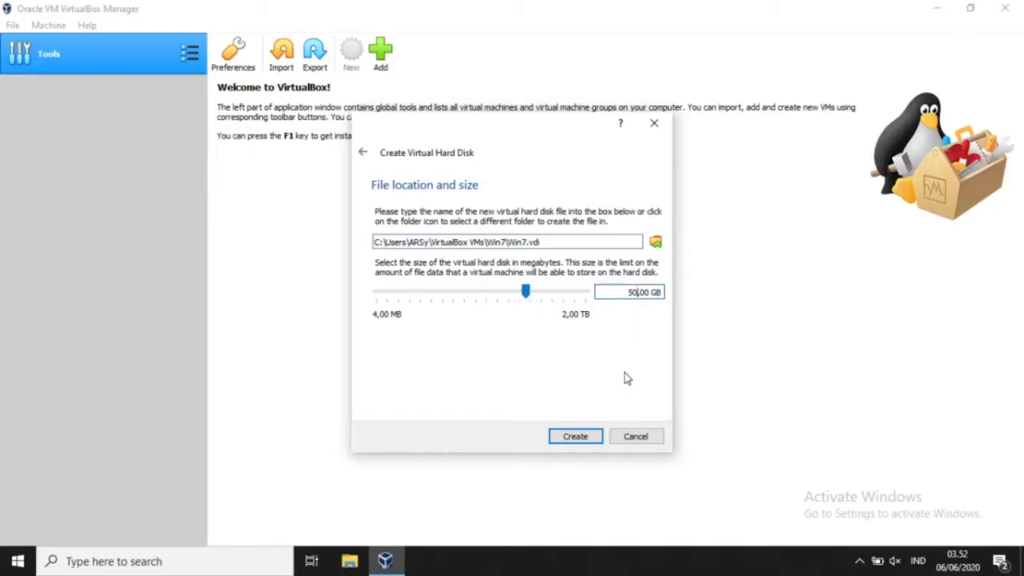
pyautogui.click(585, 438)
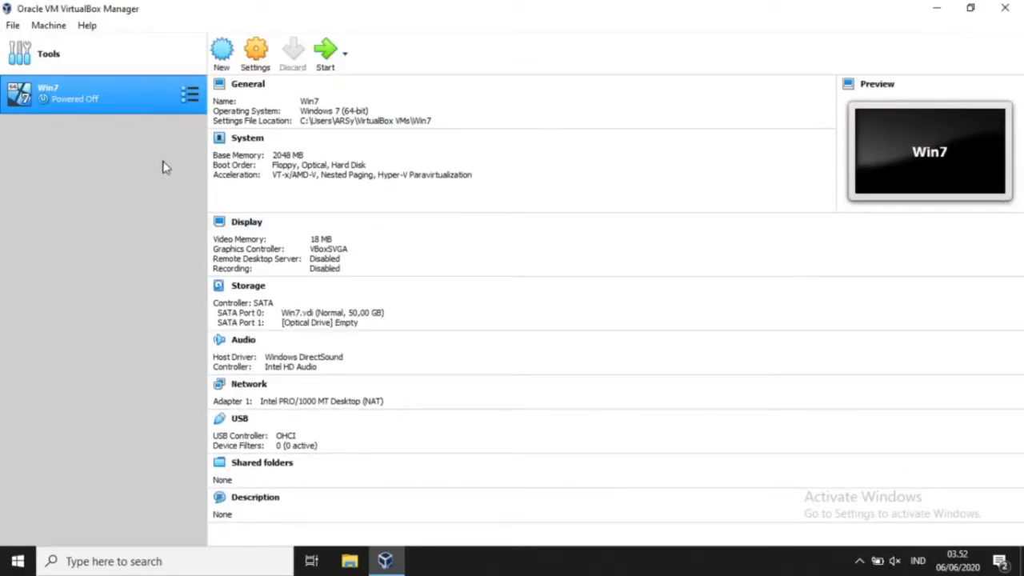
# Attach the Win7AIO disc image from Downloads to the Win7 machine's empty optical drive and save the settings.
pyautogui.click(257, 56)
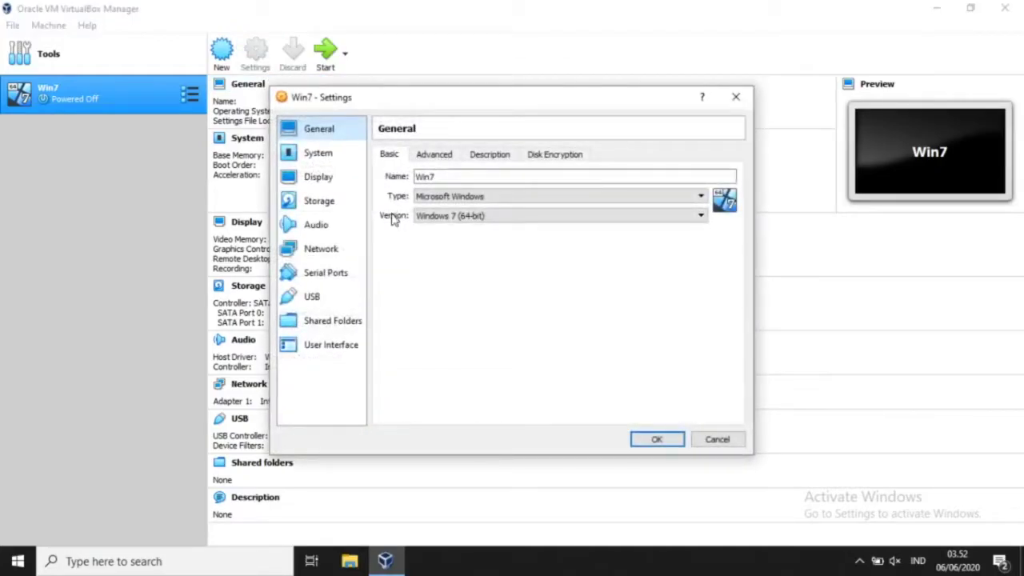
pyautogui.click(321, 201)
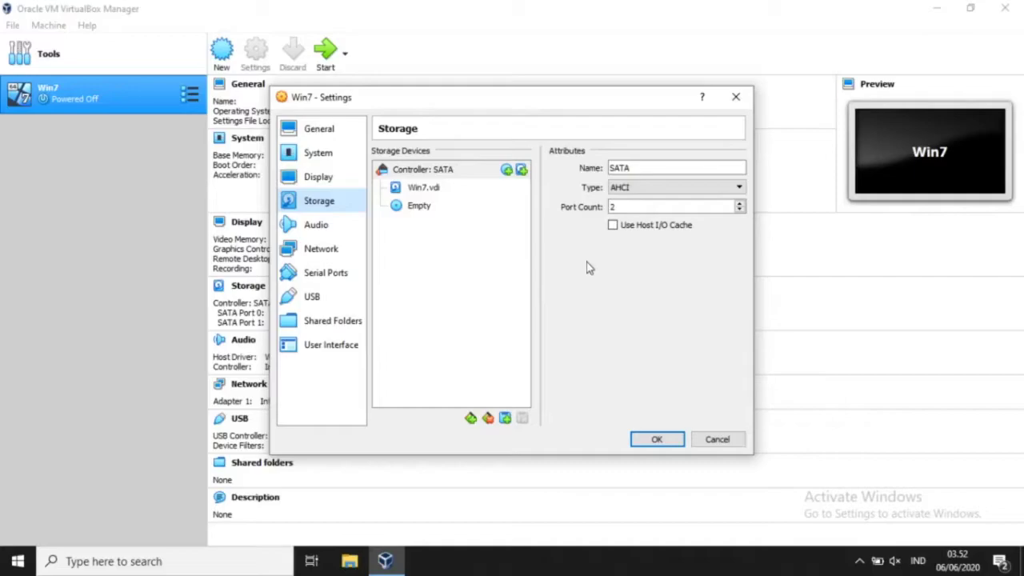
pyautogui.click(424, 211)
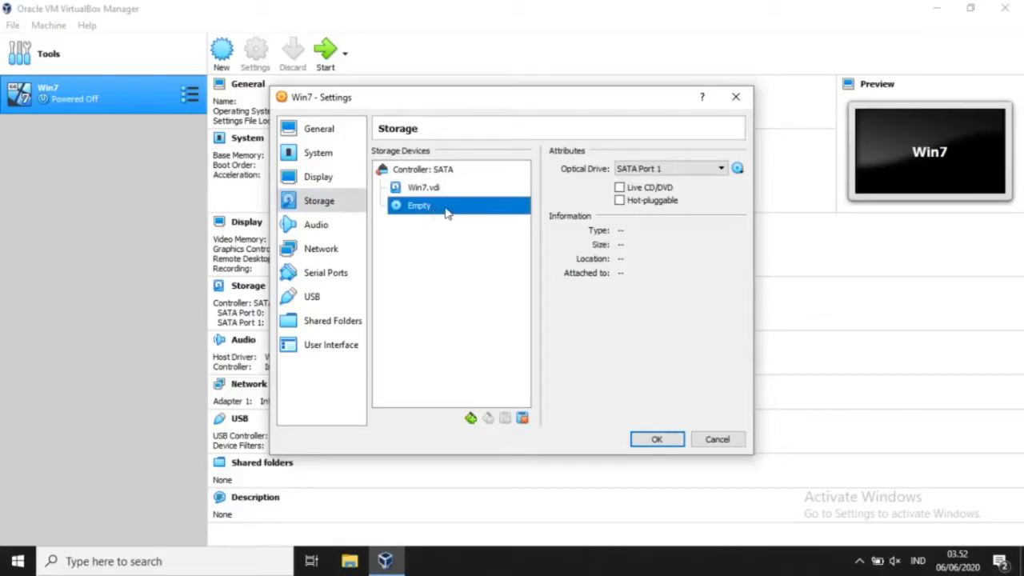
pyautogui.click(739, 172)
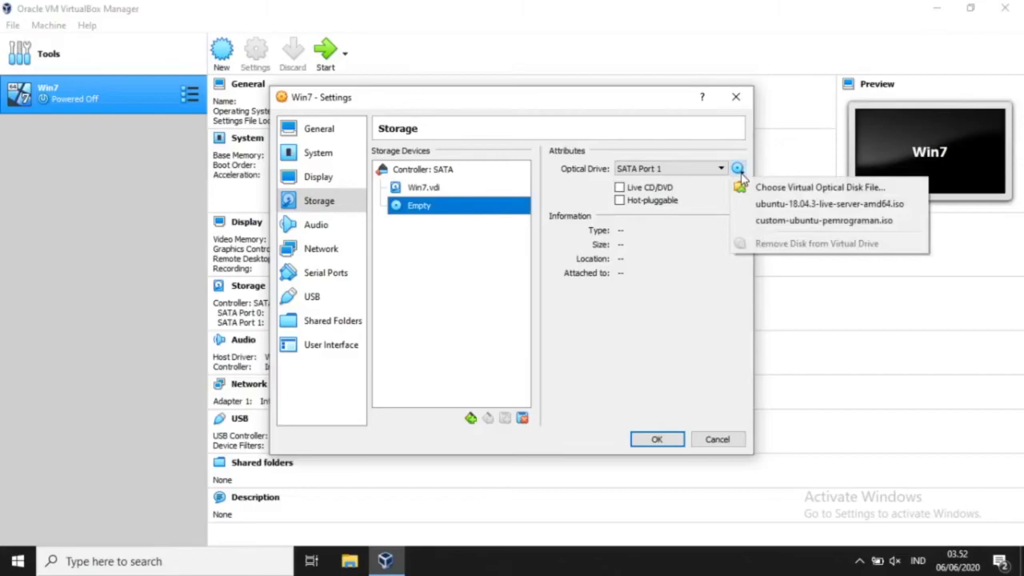
pyautogui.click(775, 189)
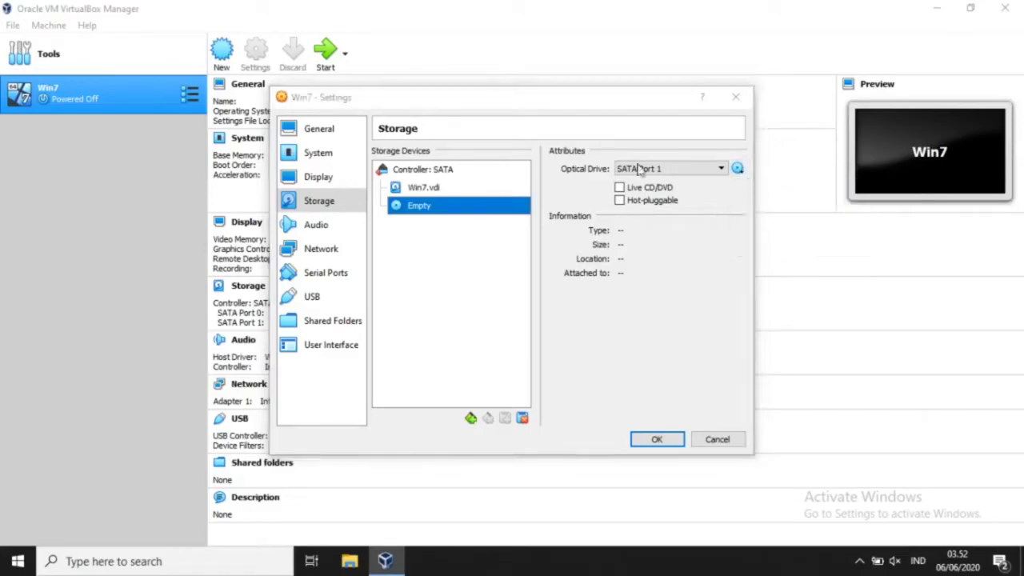
pyautogui.click(352, 285)
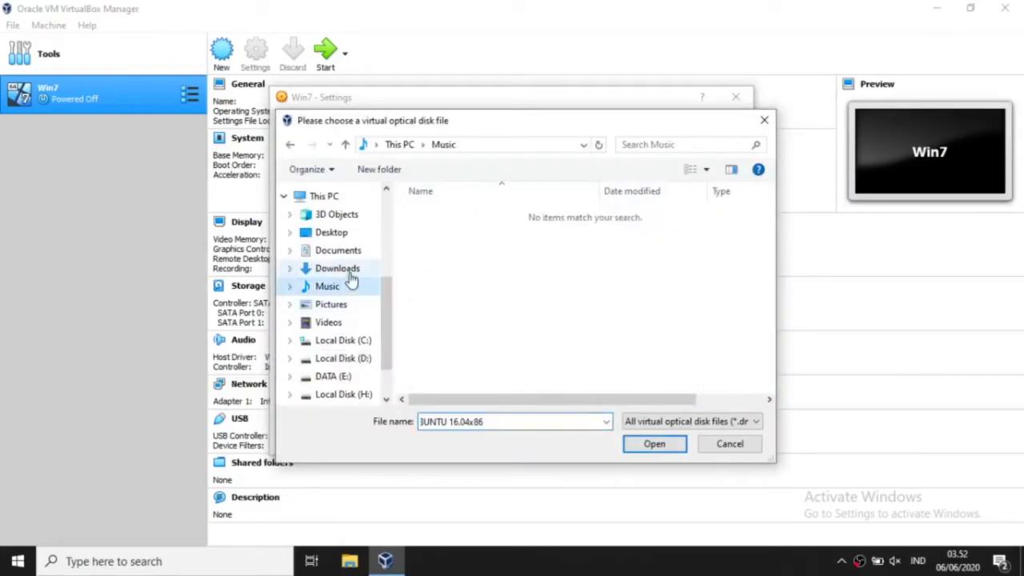
pyautogui.click(336, 269)
pyautogui.click(998, 447)
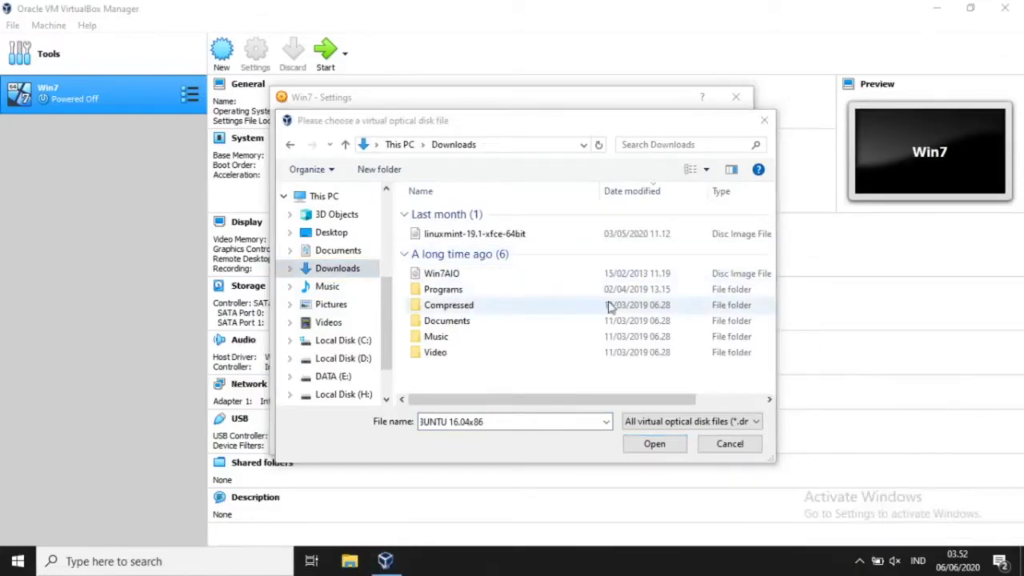
pyautogui.click(446, 276)
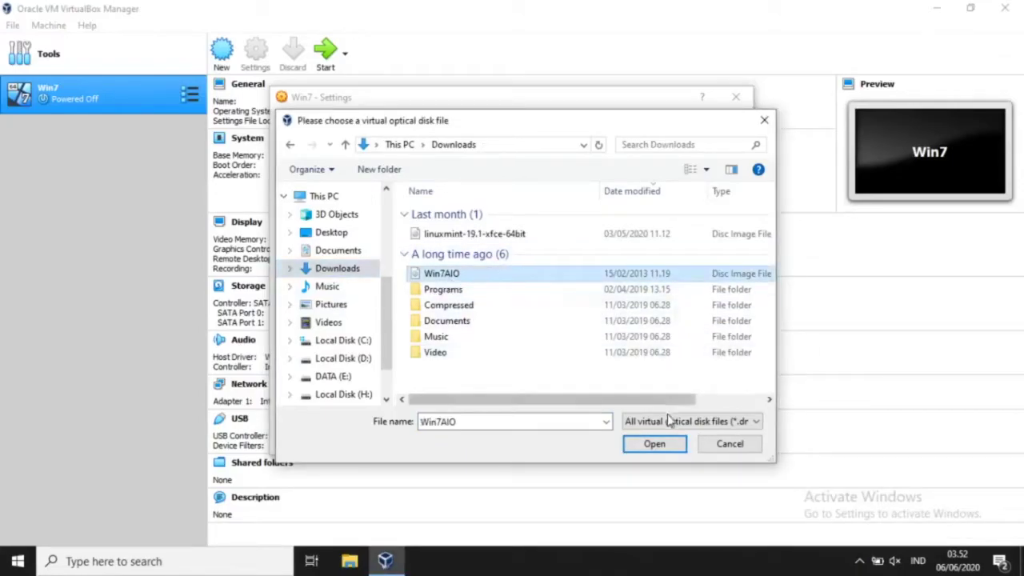
pyautogui.click(668, 445)
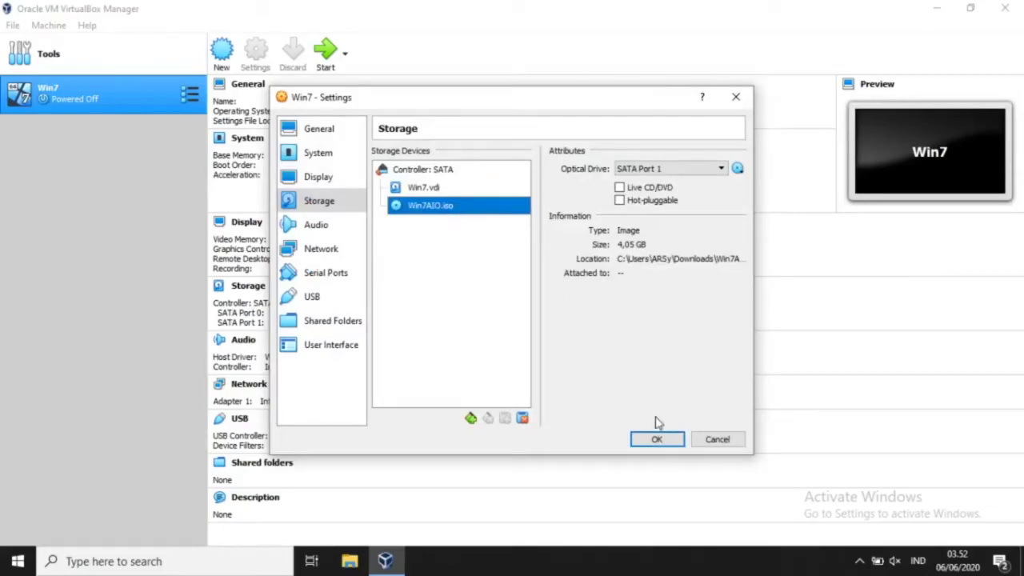
pyautogui.click(667, 441)
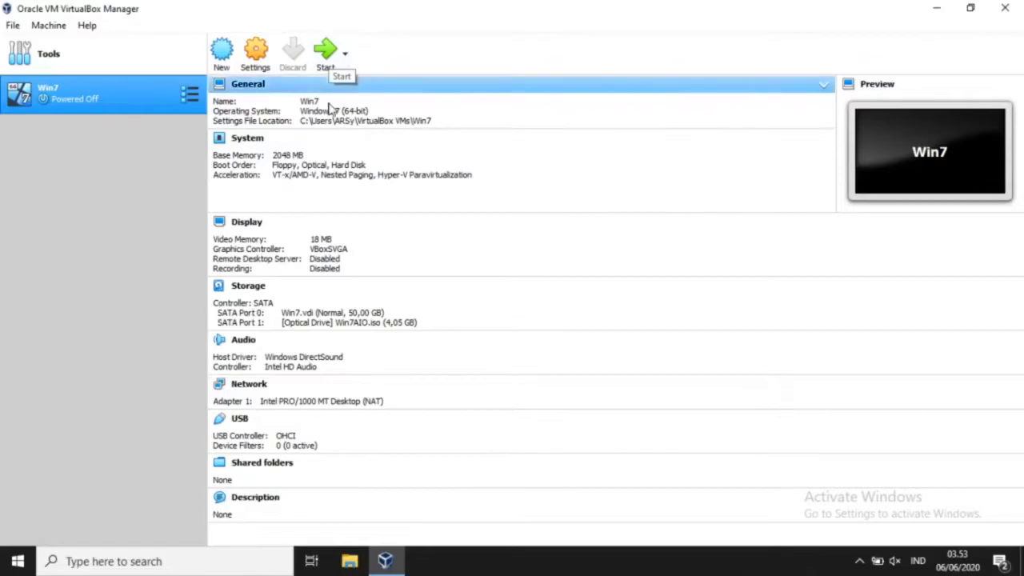
# Boot the Win7 machine and begin the Windows 7 installation with the default English language and US keyboard settings.
pyautogui.click(327, 64)
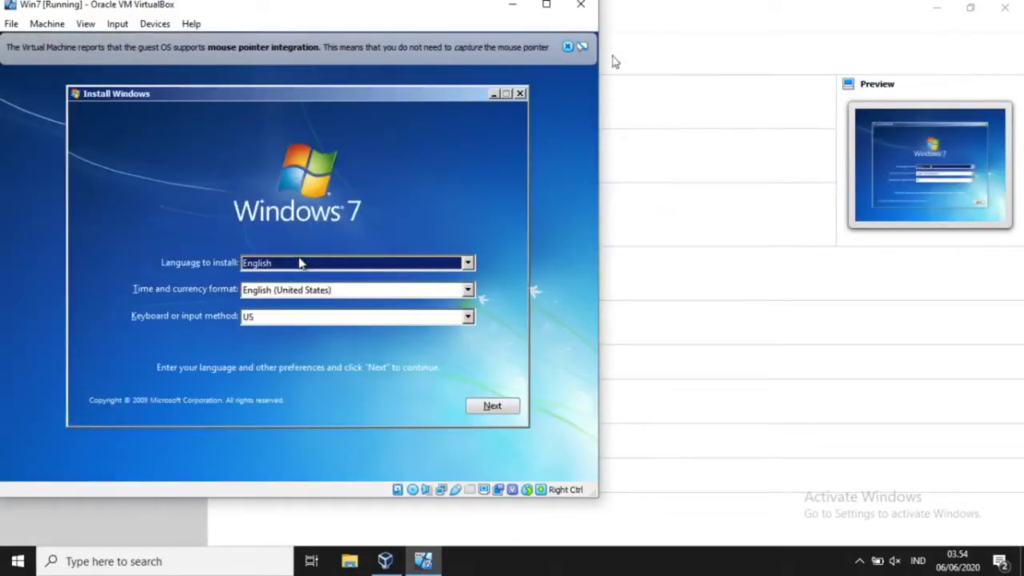
pyautogui.click(568, 46)
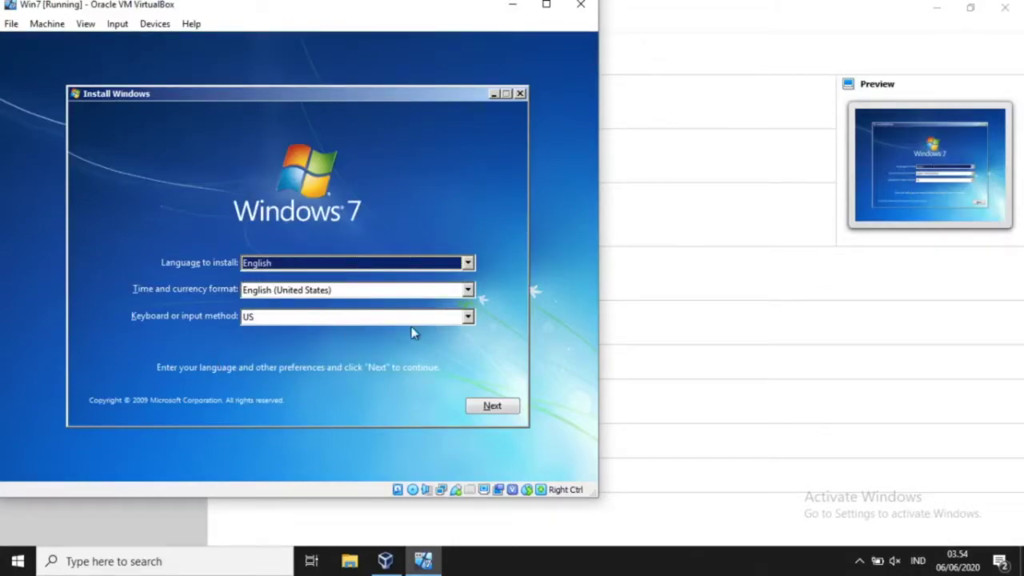
pyautogui.click(492, 407)
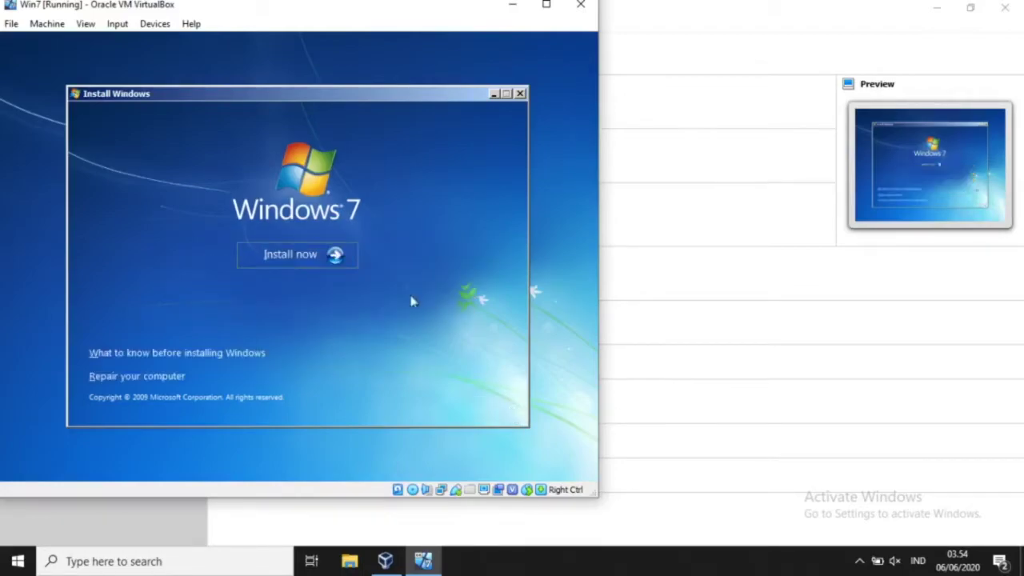
pyautogui.click(294, 254)
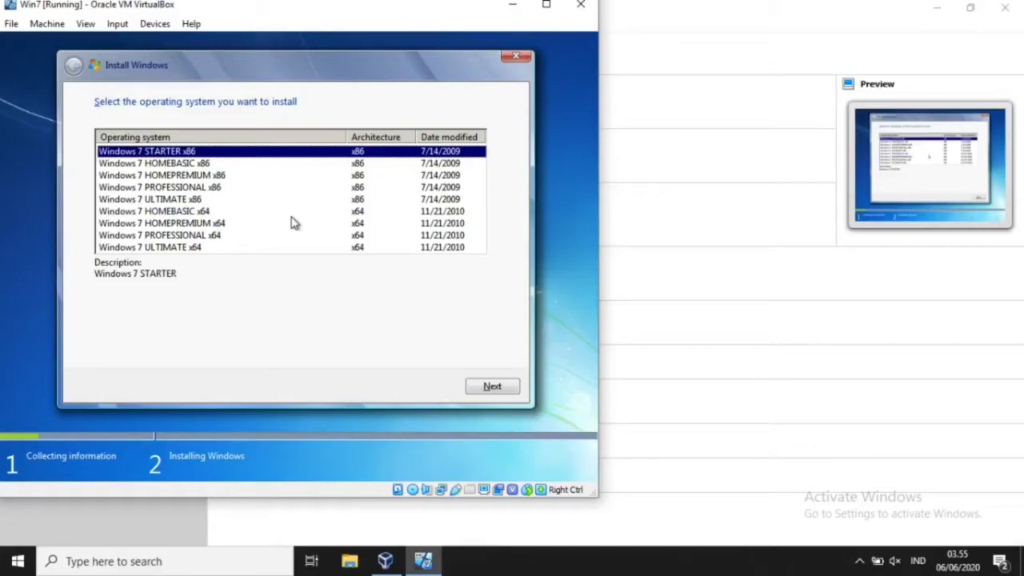
# Select Windows 7 HOMEBASIC x64 as the edition to install and accept the license terms.
pyautogui.click(203, 213)
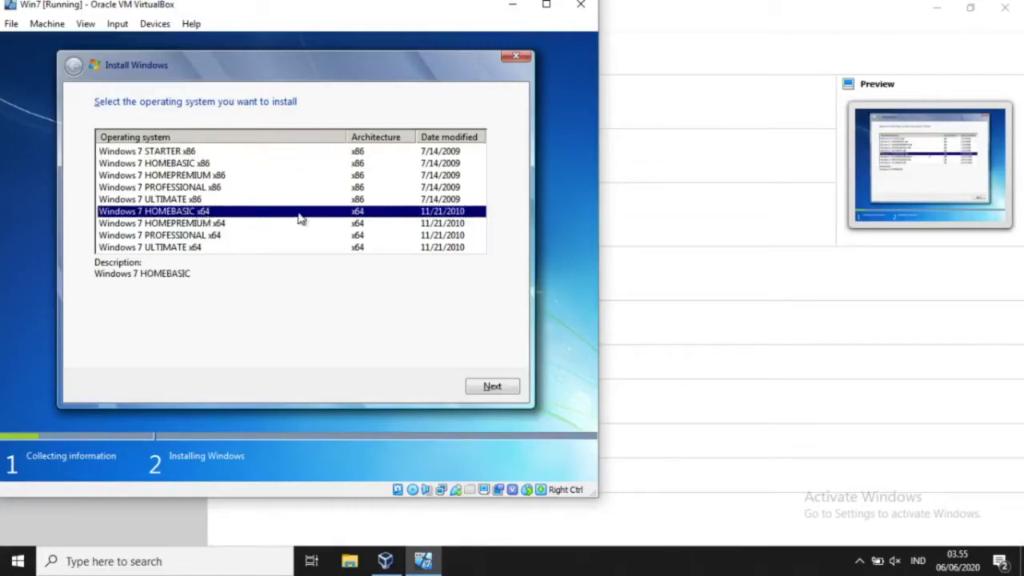
pyautogui.click(513, 390)
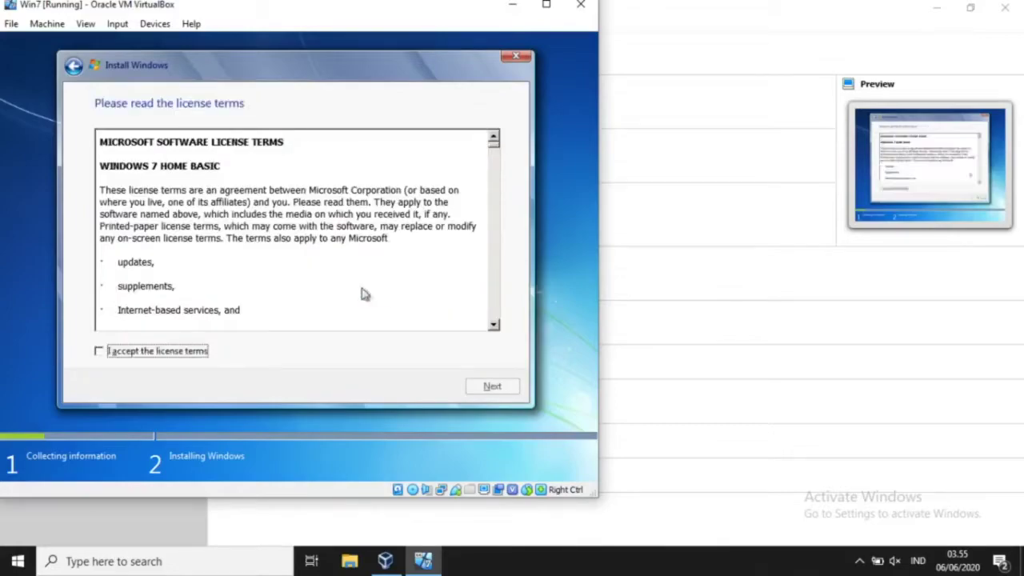
pyautogui.click(99, 352)
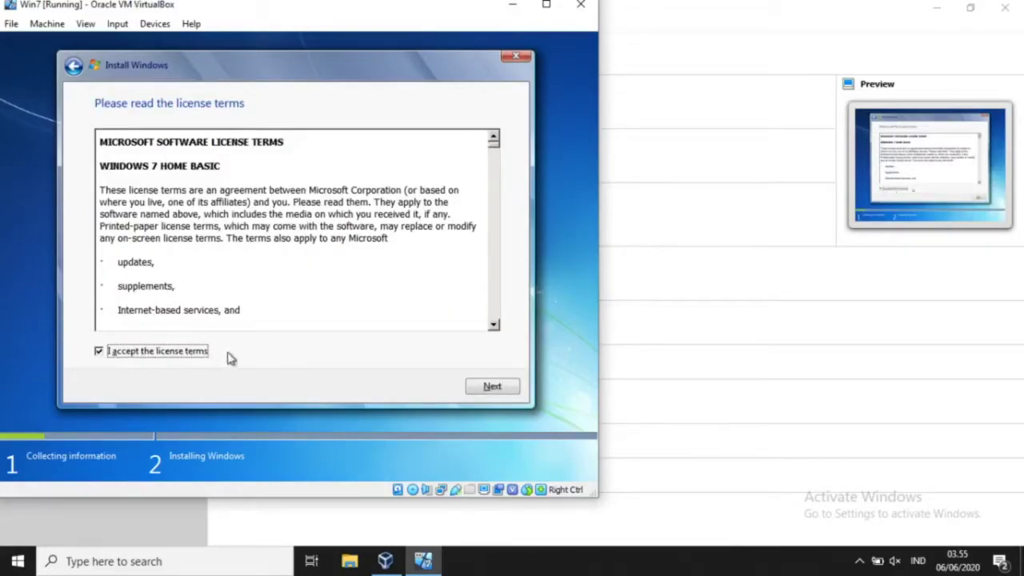
pyautogui.click(510, 393)
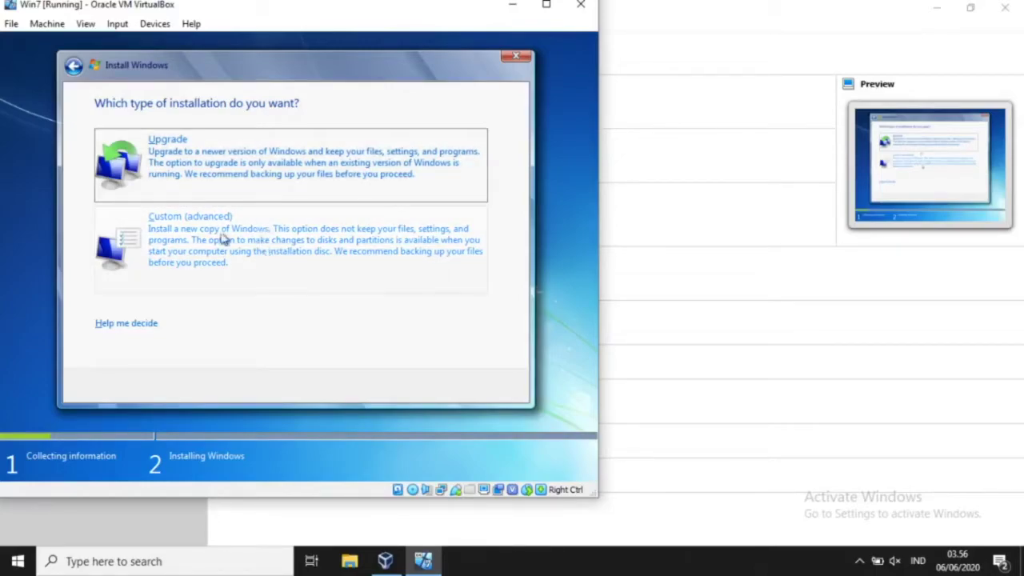
# Choose the custom installation and create a 15000 MB partition in Disk 0's unallocated space, allowing additional system partitions.
pyautogui.click(258, 244)
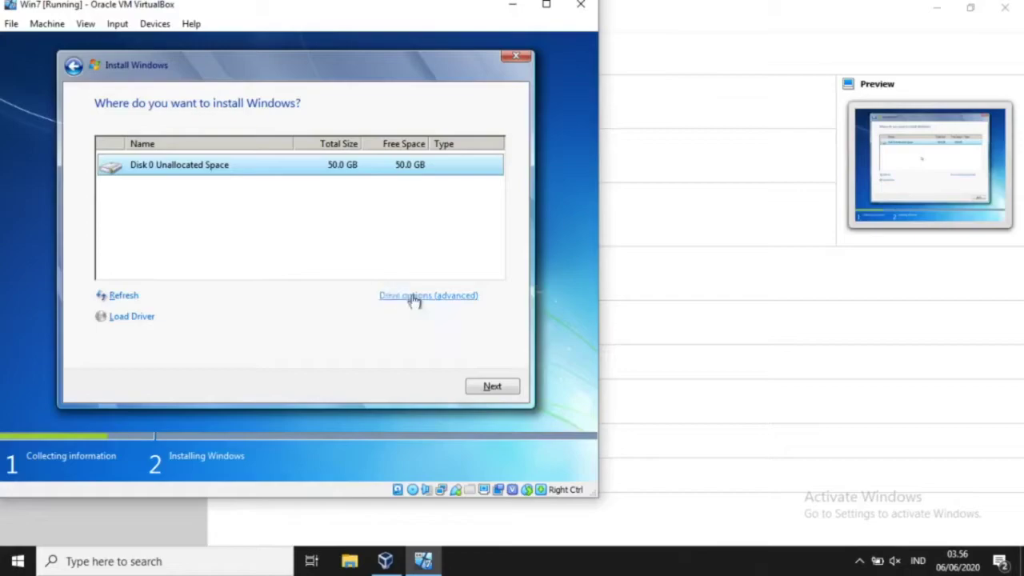
pyautogui.click(468, 302)
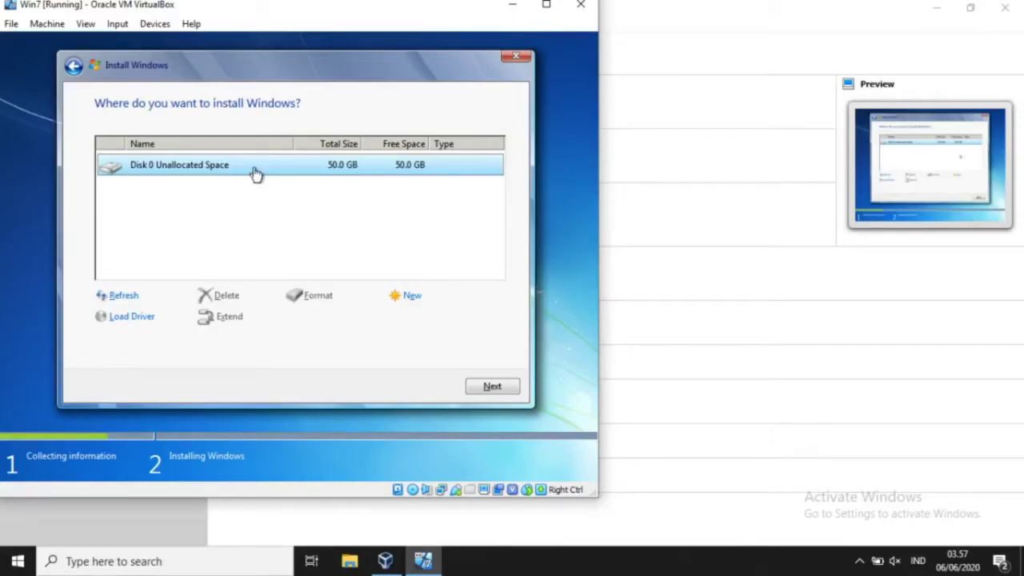
pyautogui.click(412, 298)
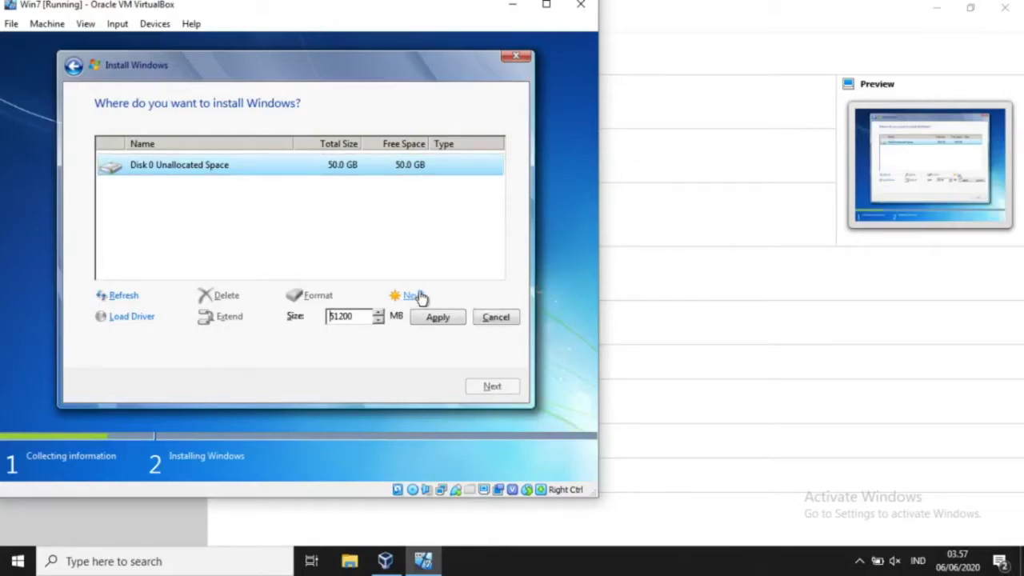
pyautogui.doubleClick(356, 319)
pyautogui.write('15000')
pyautogui.click(446, 319)
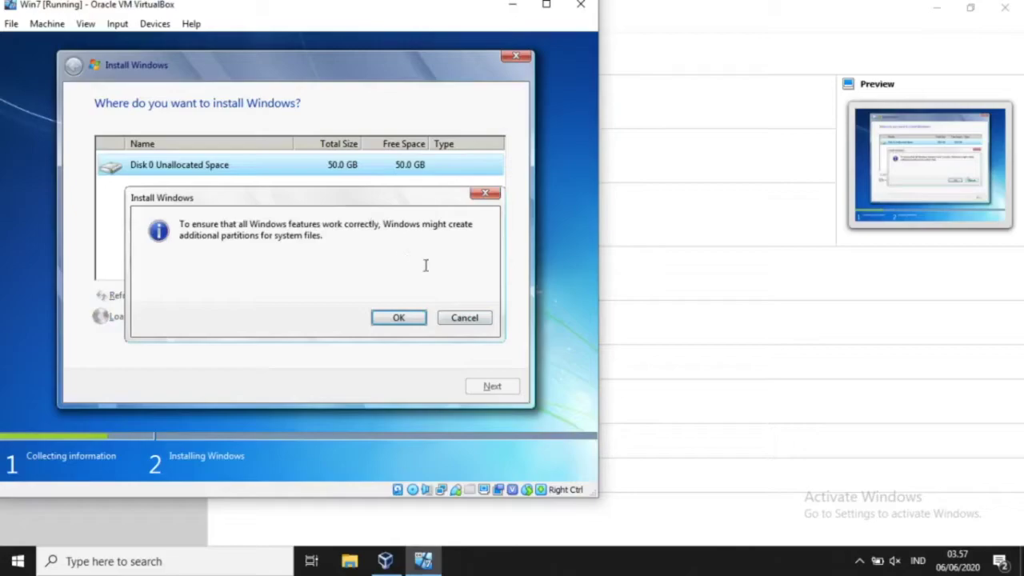
pyautogui.click(399, 317)
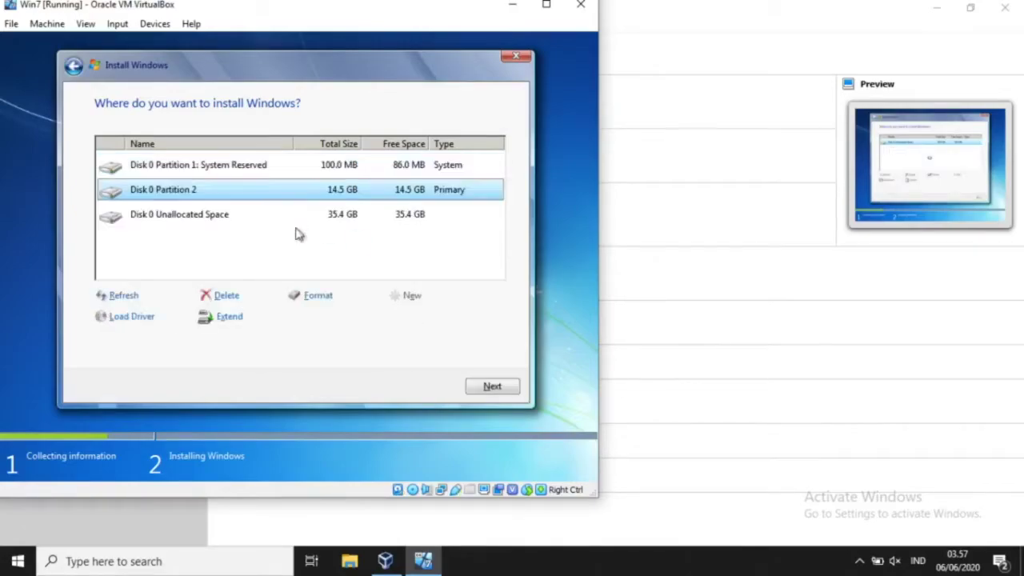
# Create a 36199 MB partition from Disk 0's remaining unallocated space.
pyautogui.click(227, 217)
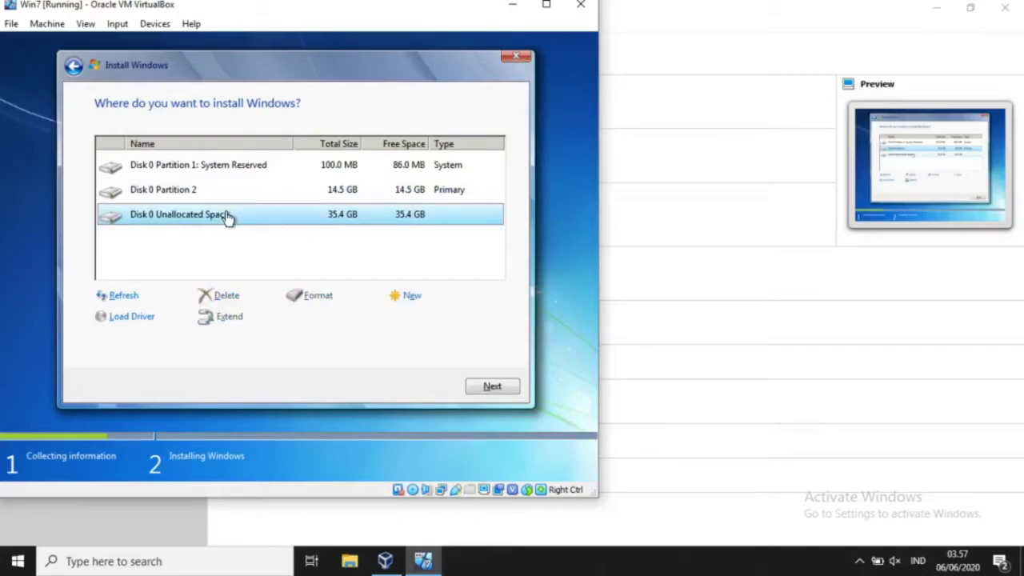
pyautogui.click(411, 297)
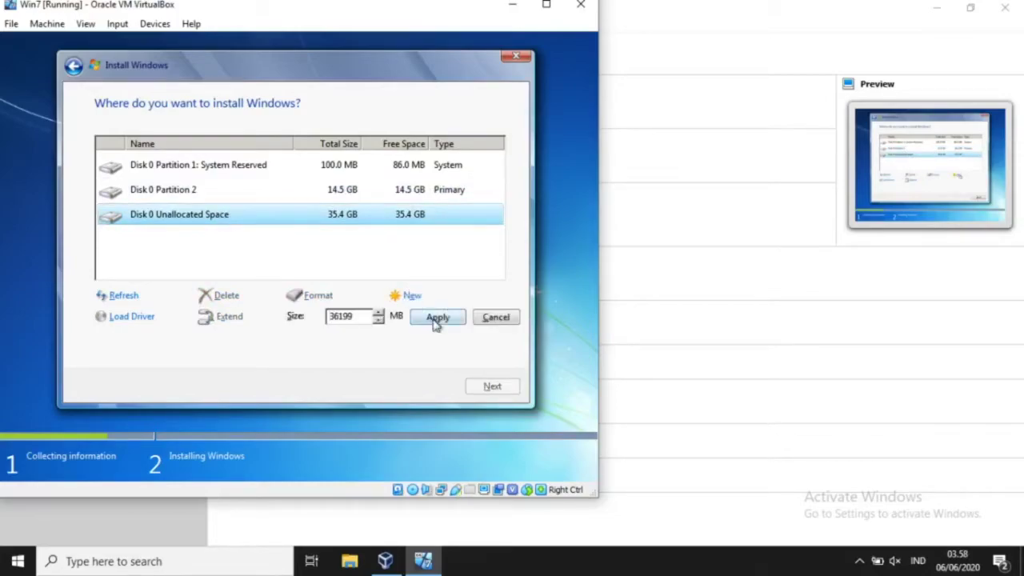
pyautogui.click(448, 320)
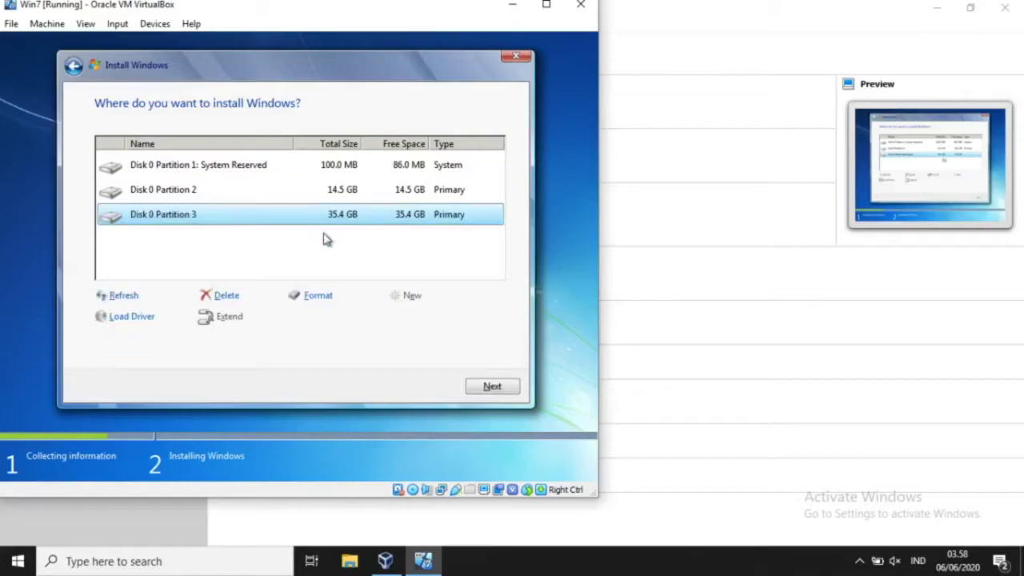
# Choose Disk 0 Partition 2 as the install location and start the Windows installation.
pyautogui.click(253, 196)
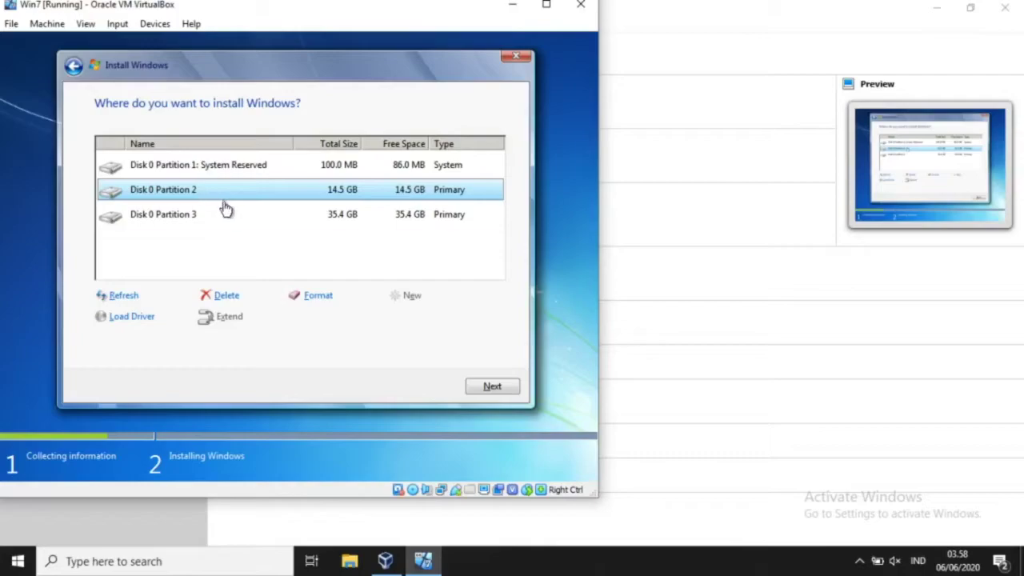
pyautogui.click(225, 217)
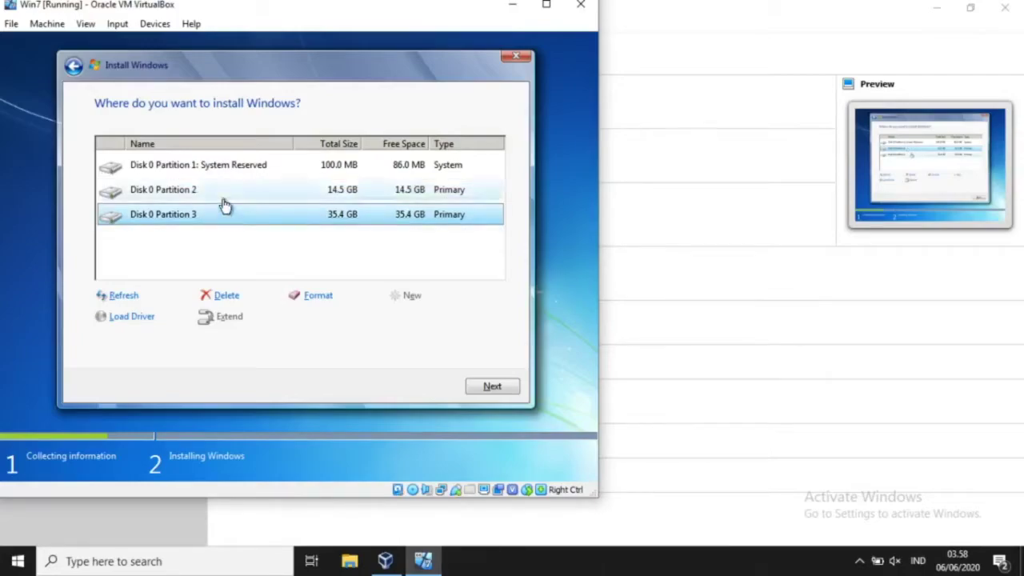
pyautogui.click(226, 199)
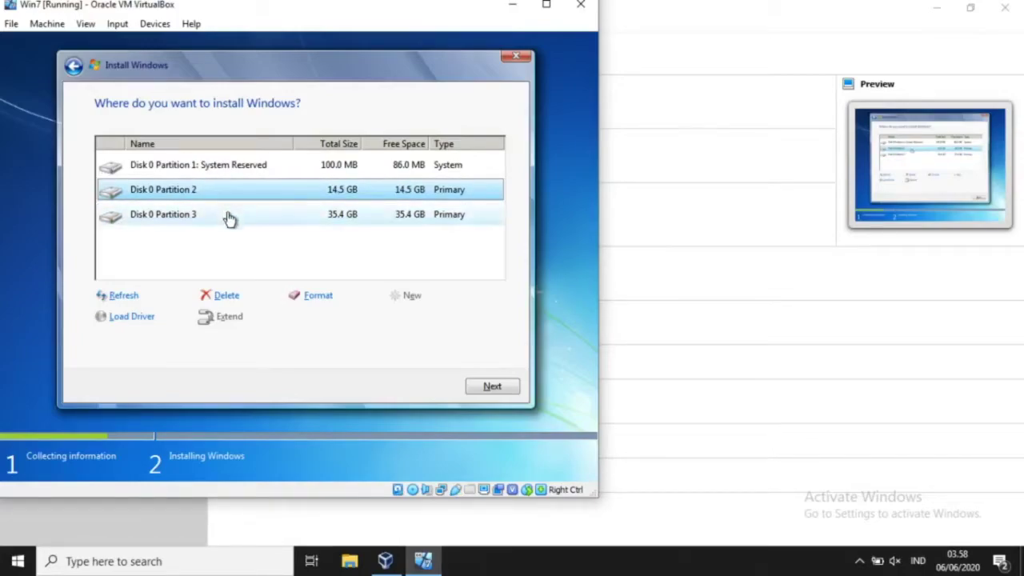
pyautogui.click(229, 217)
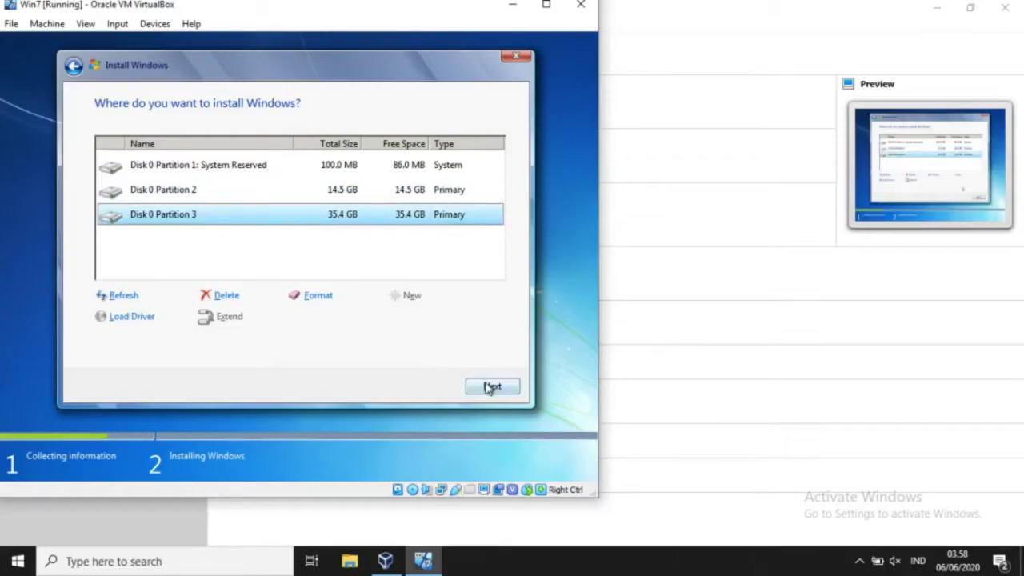
pyautogui.click(246, 193)
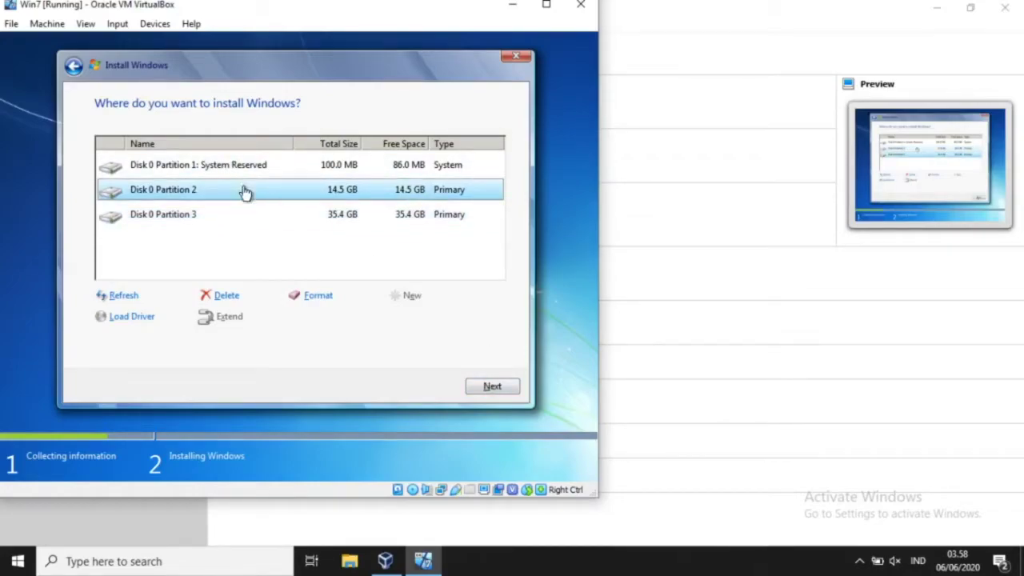
pyautogui.click(492, 387)
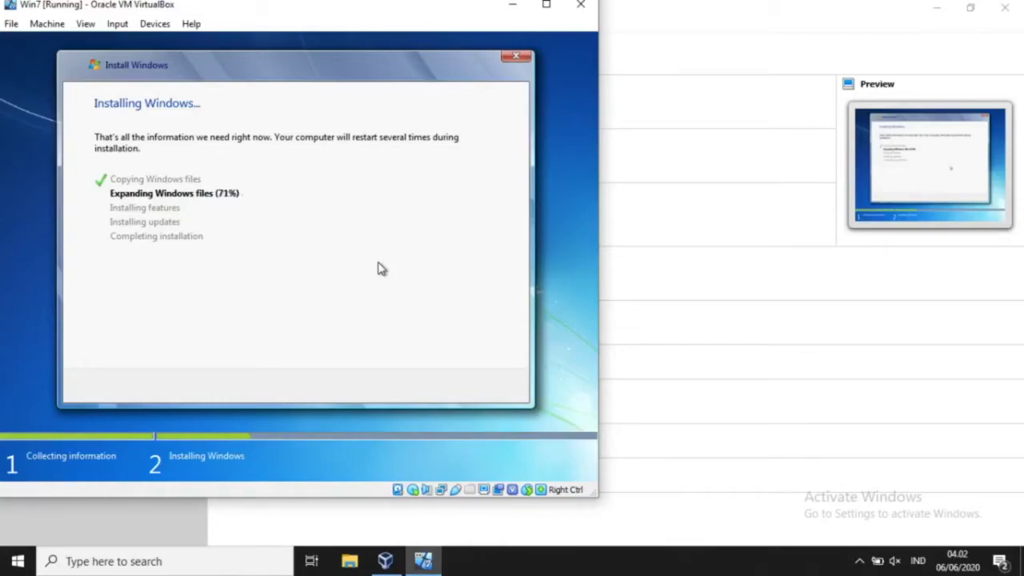
# Dismiss the mouse pointer integration notice and maximize the Win7 virtual machine window.
pyautogui.moveTo(325, 10); pyautogui.dragTo(524, 40)
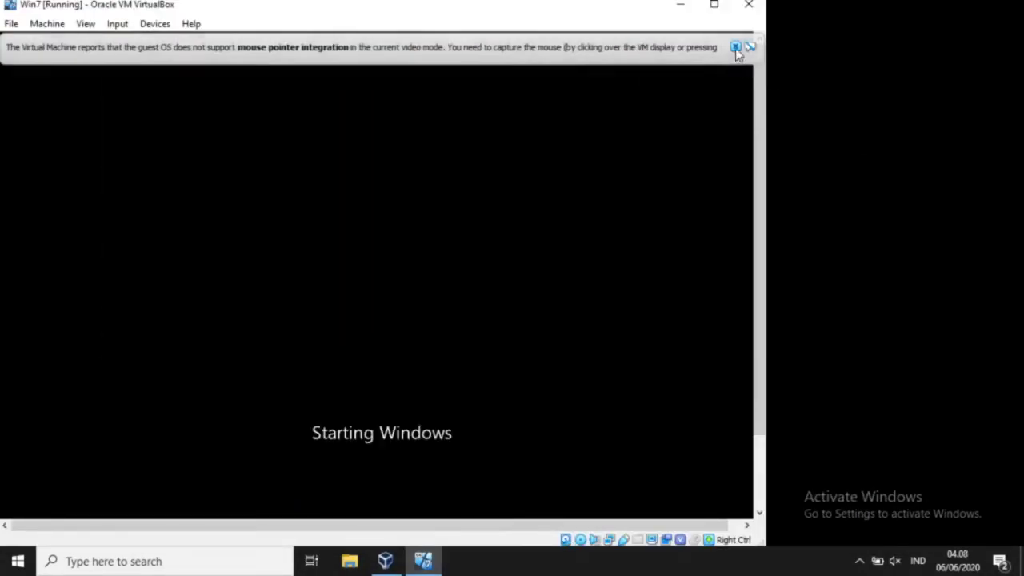
pyautogui.click(736, 48)
pyautogui.click(716, 6)
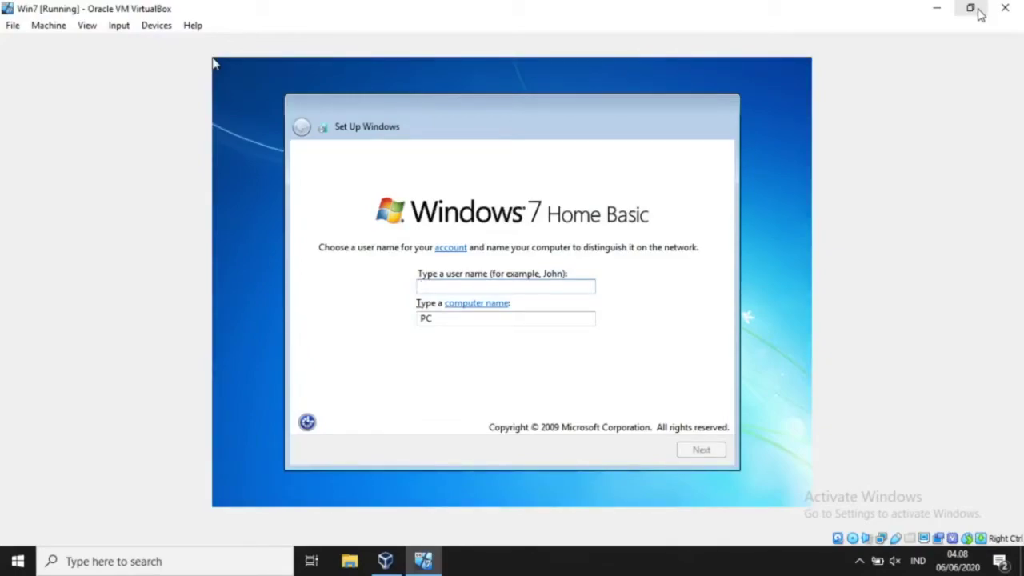
# Enter the account user name, keep the computer name derived from it, and continue without setting a password.
pyautogui.write('ABDUl')
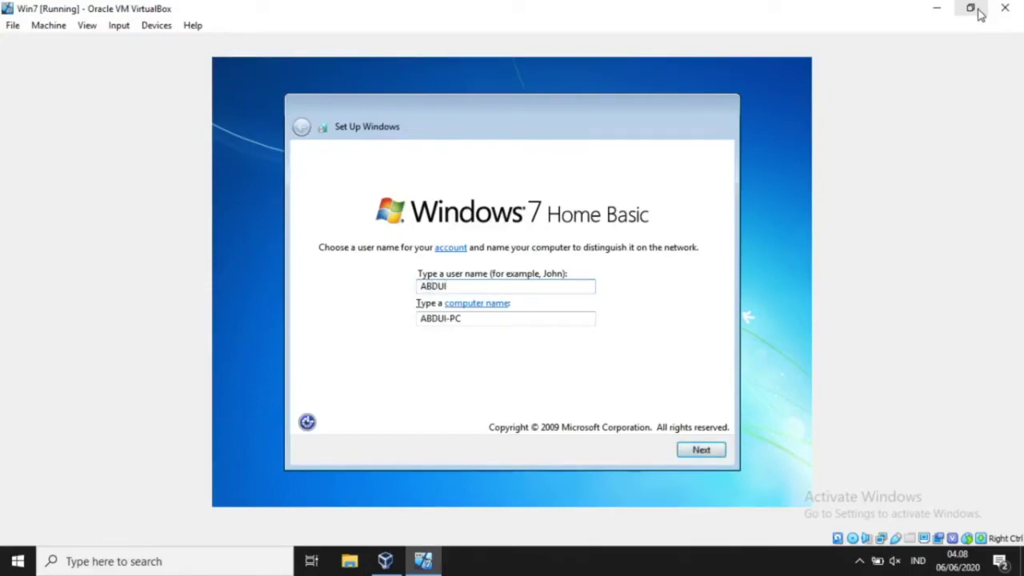
pyautogui.press('BackSpace')
pyautogui.write('L')
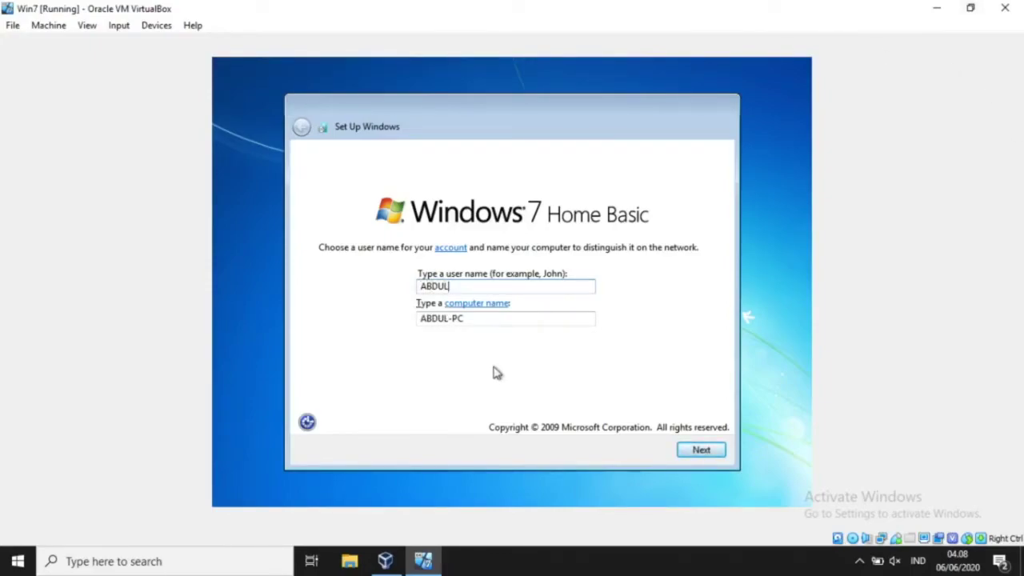
pyautogui.click(715, 461)
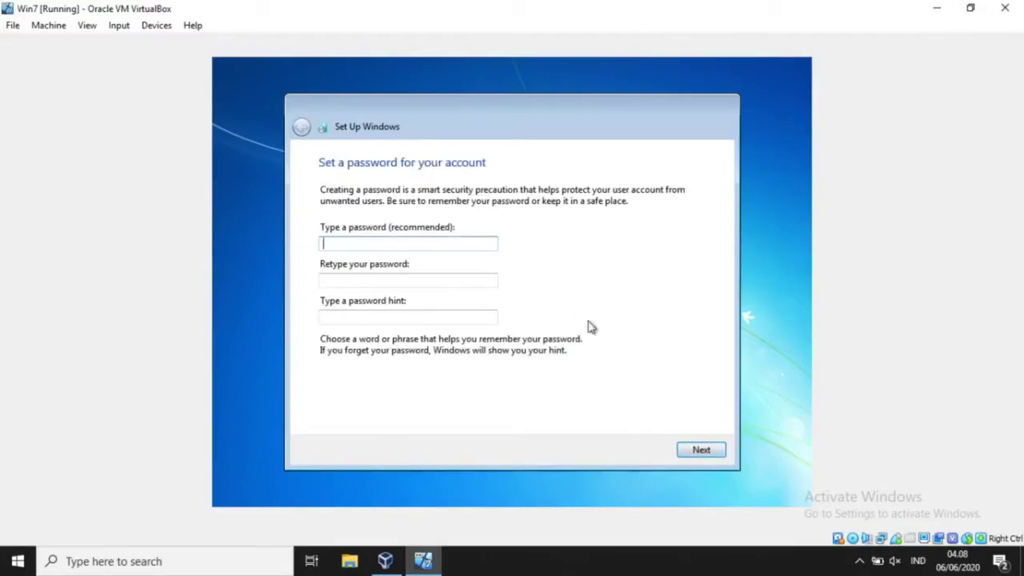
pyautogui.click(721, 454)
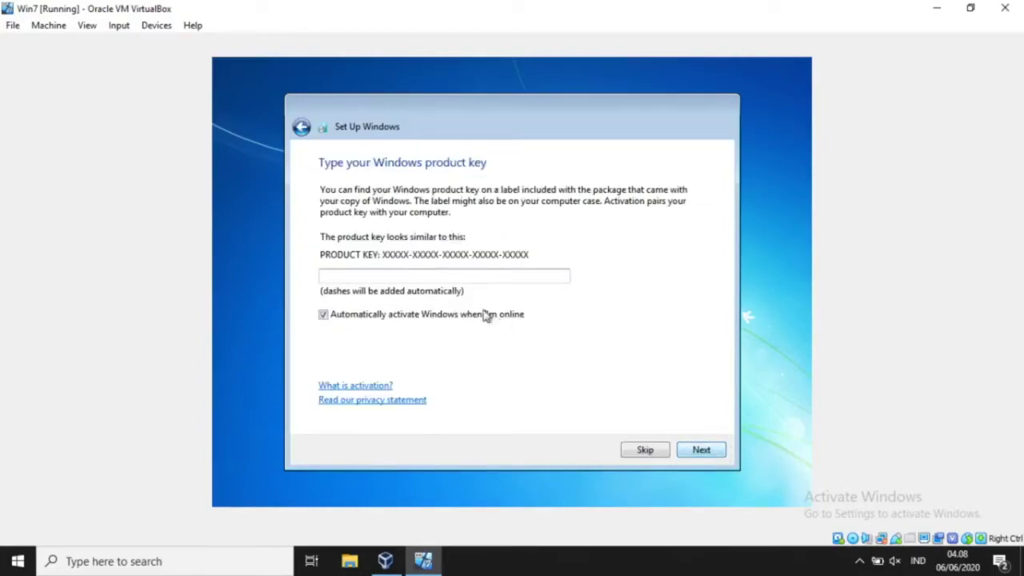
# Disable automatic Windows activation, continue without a product key, and choose Ask me later for the update settings.
pyautogui.click(324, 315)
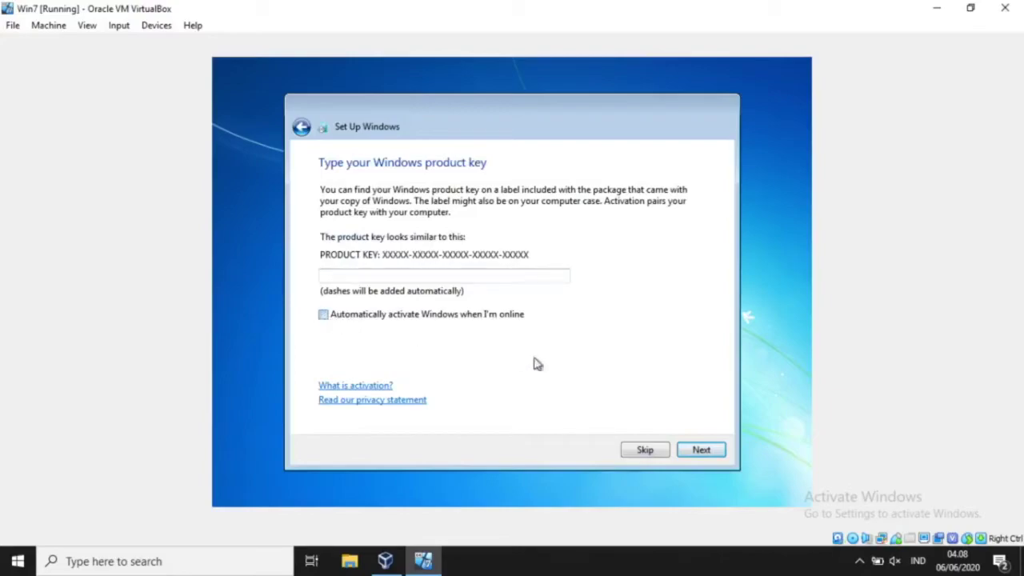
pyautogui.click(702, 450)
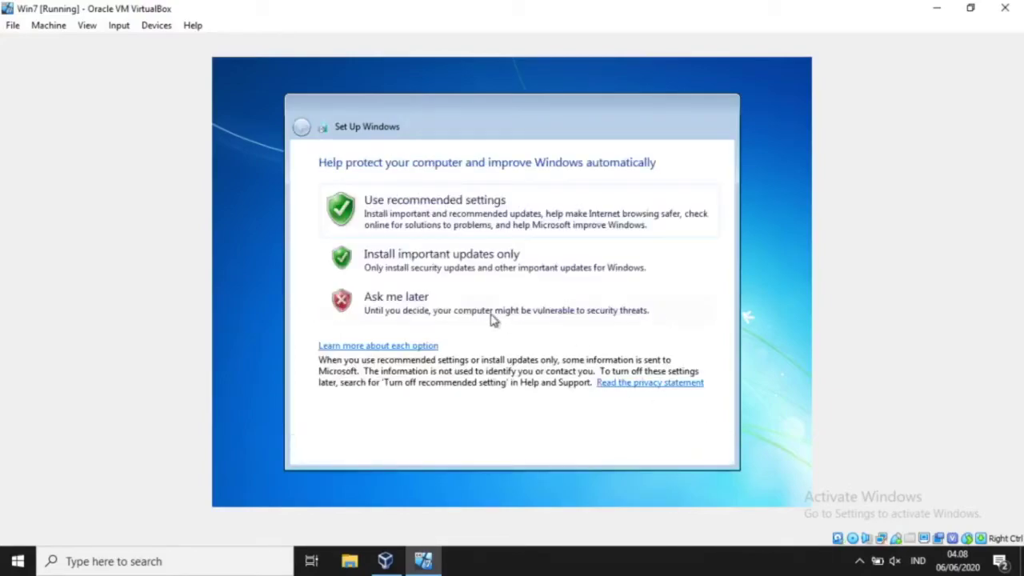
pyautogui.click(631, 311)
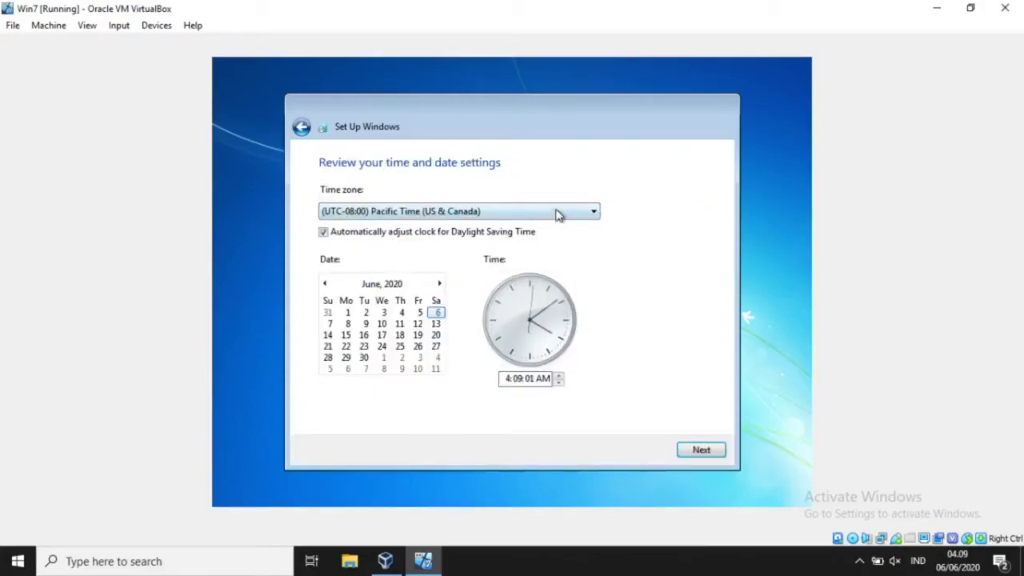
# Set the time zone to (UTC+07:00) Bangkok, Hanoi, Jakarta and choose Home network as the computer's location.
pyautogui.click(558, 213)
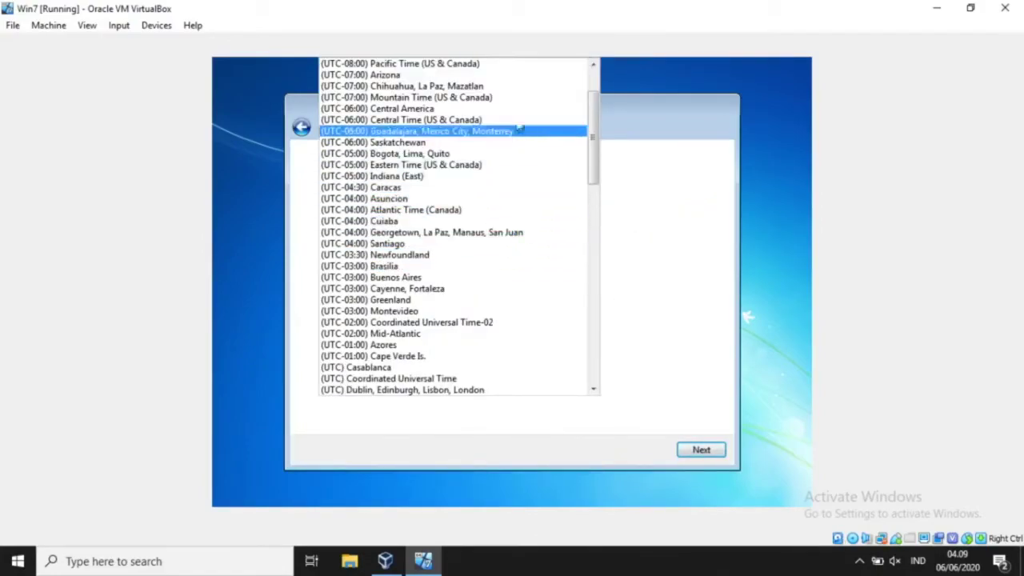
pyautogui.scroll(-6, 503, 235)
pyautogui.scroll(-4, 505, 237)
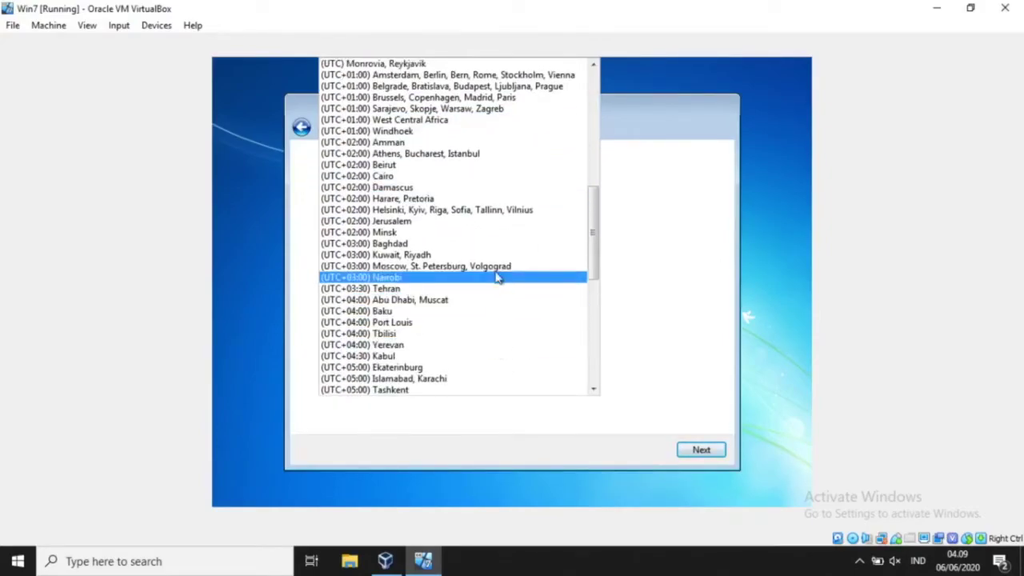
pyautogui.scroll(-2, 497, 302)
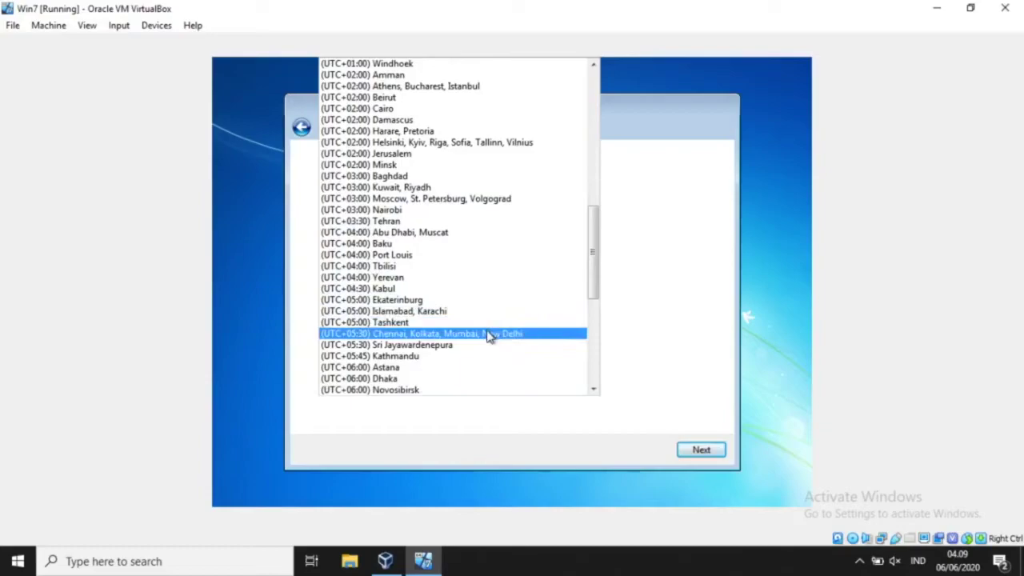
pyautogui.scroll(-2, 487, 331)
pyautogui.scroll(-1, 490, 337)
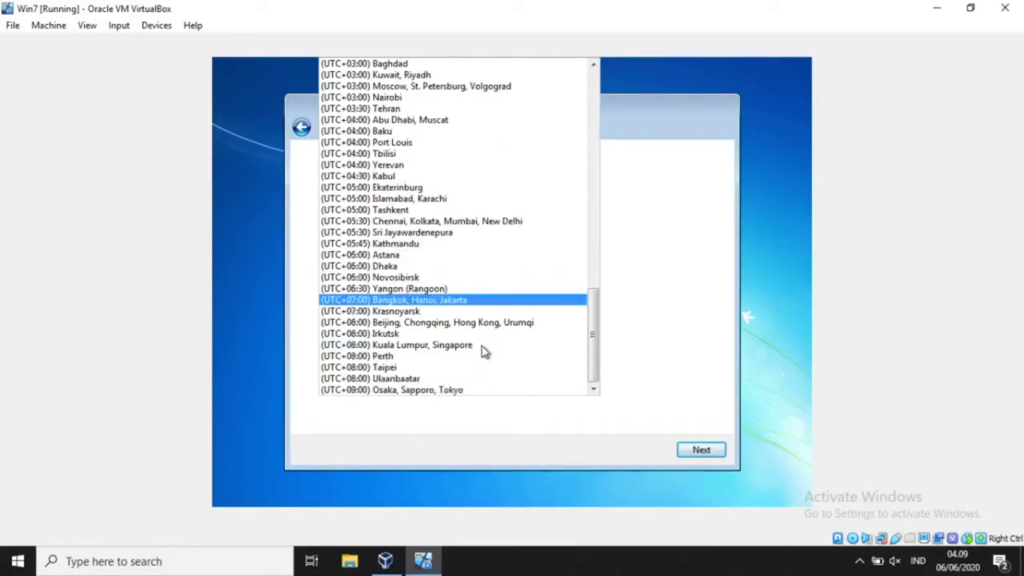
pyautogui.click(484, 349)
pyautogui.click(701, 452)
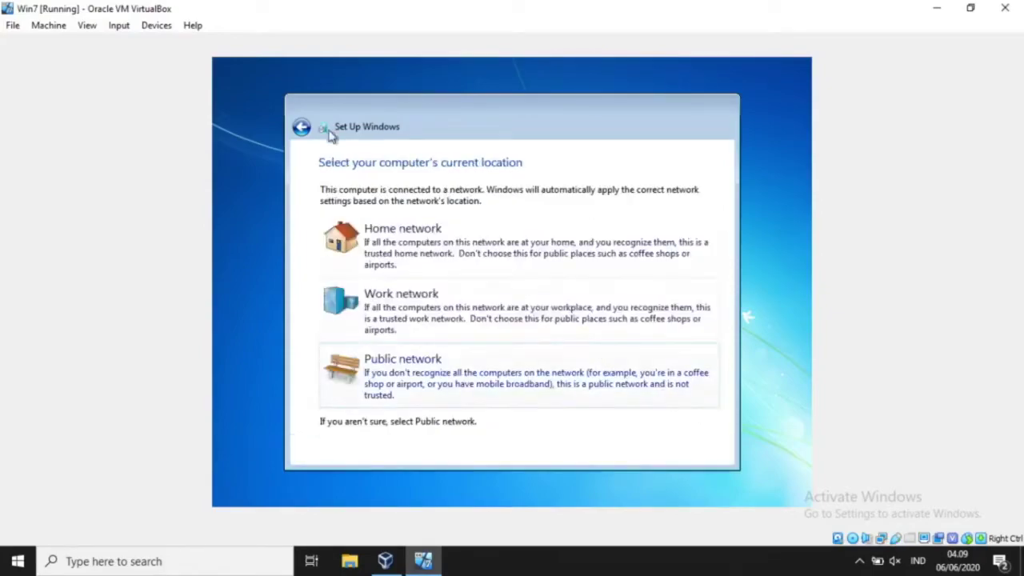
pyautogui.click(459, 265)
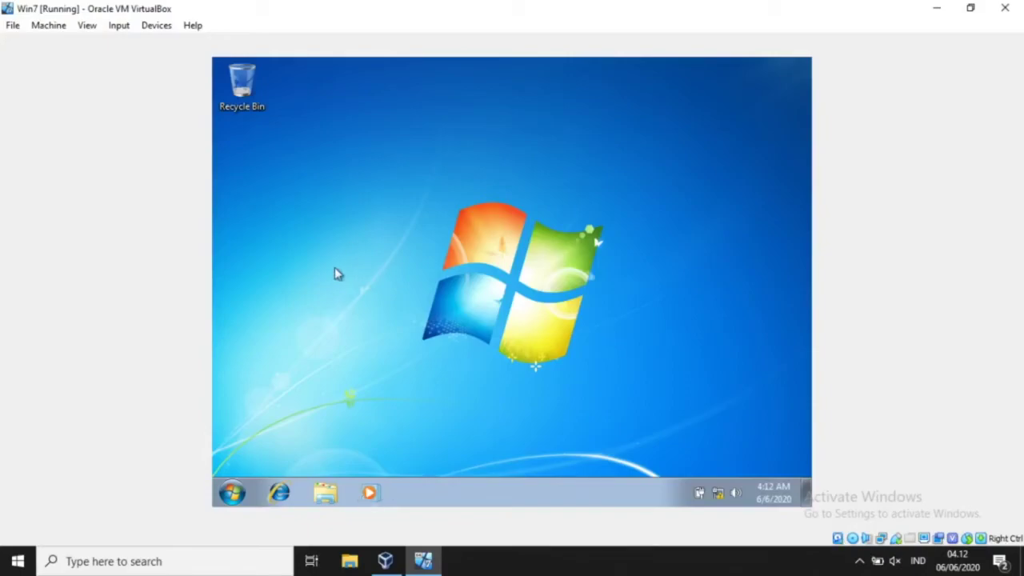
# View the list of all installed programs in the new Windows 7 system, then close it.
pyautogui.click(233, 493)
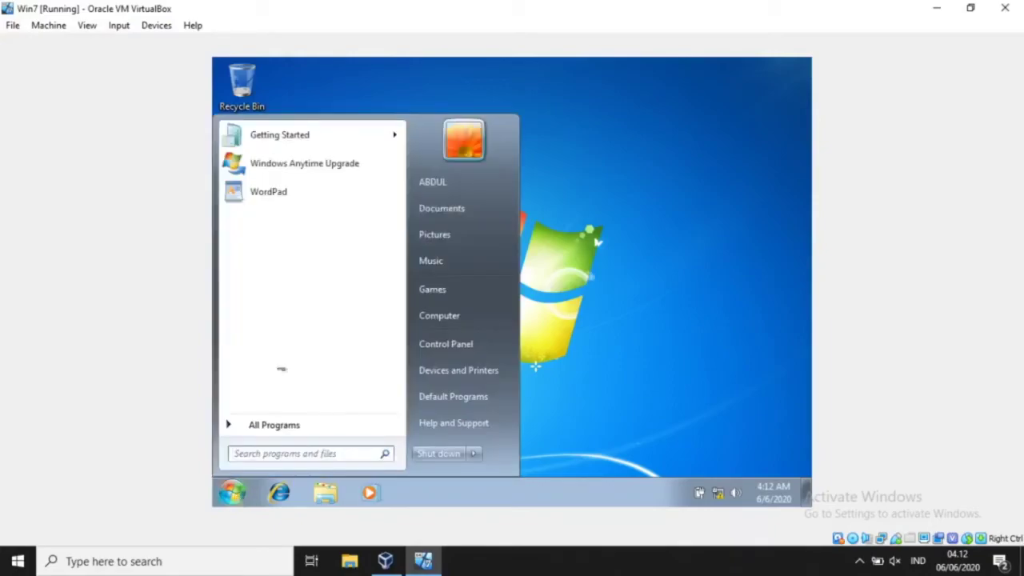
pyautogui.click(296, 426)
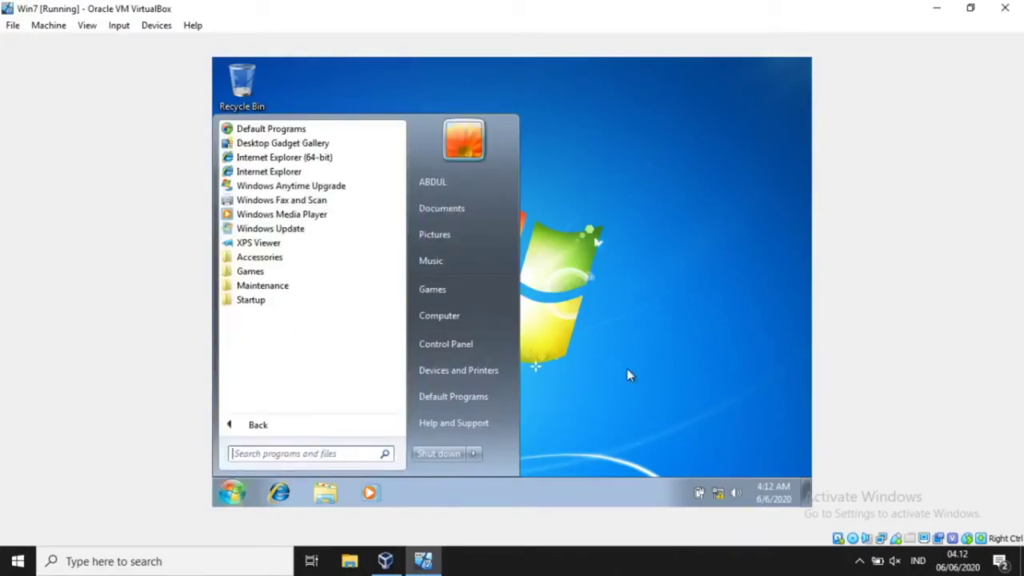
pyautogui.click(629, 373)
# Open Computer in the file explorer and check Local Disk (C:) and Local Disk (D:), declining to format D:.
pyautogui.click(325, 493)
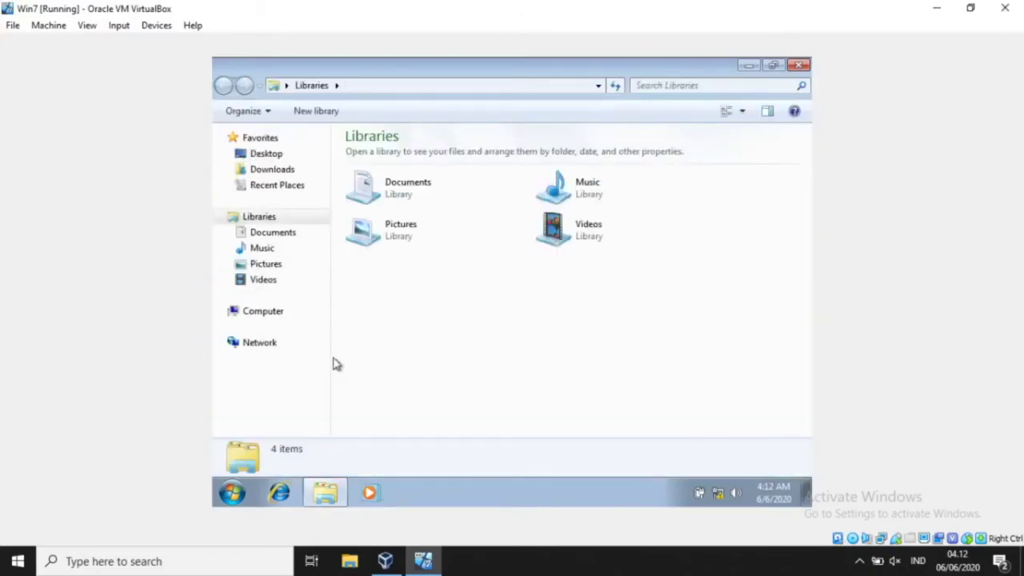
pyautogui.click(272, 316)
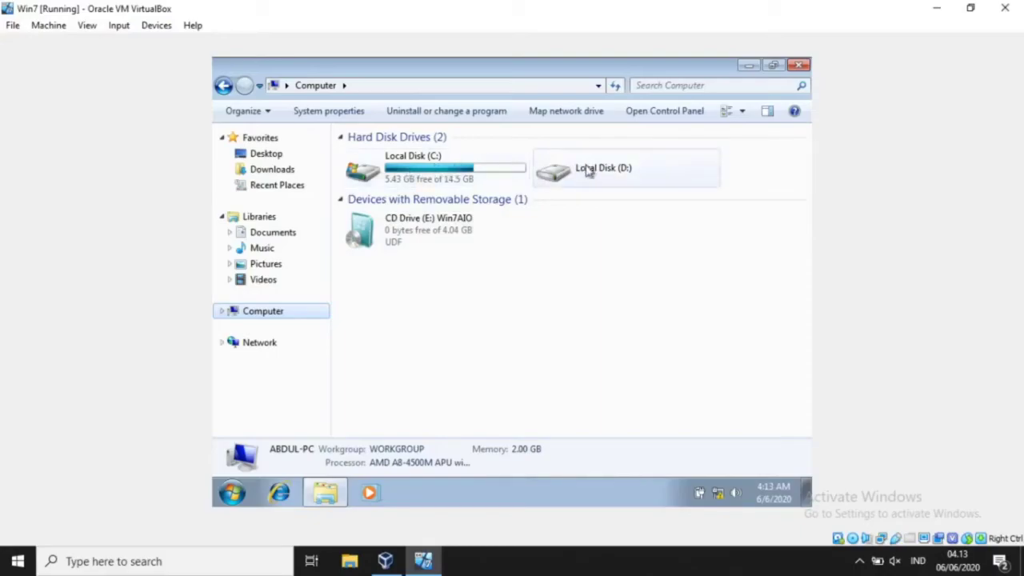
pyautogui.click(224, 312)
pyautogui.click(297, 327)
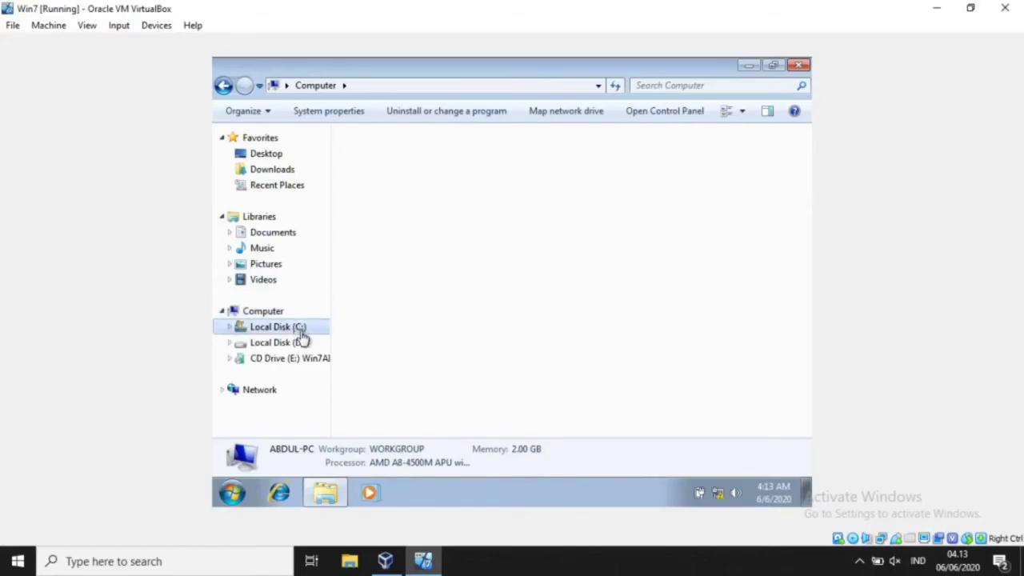
pyautogui.click(302, 344)
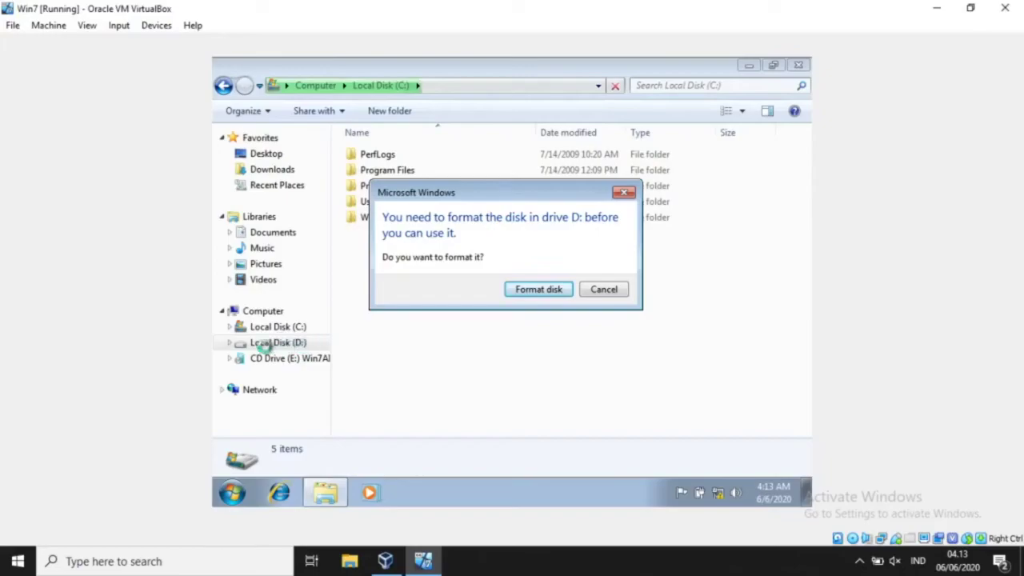
pyautogui.click(615, 292)
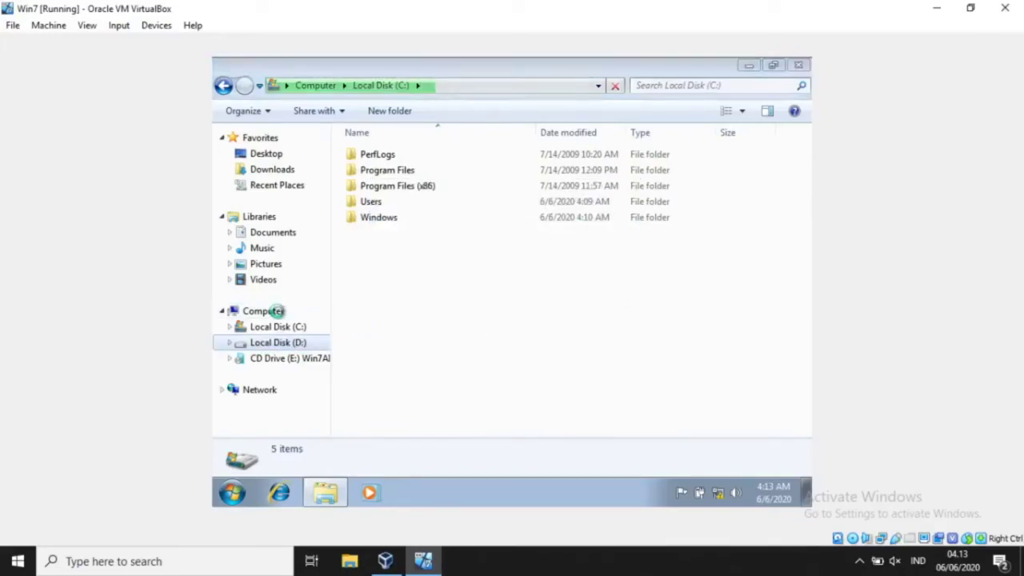
pyautogui.click(695, 299)
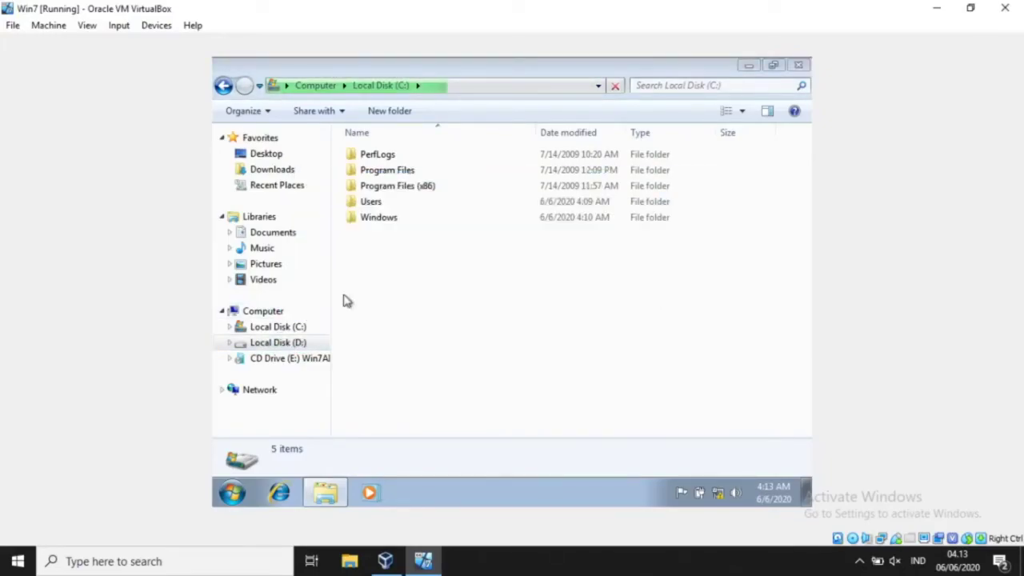
# Return to the Computer drive overview and open the format settings for Local Disk (D:).
pyautogui.click(280, 314)
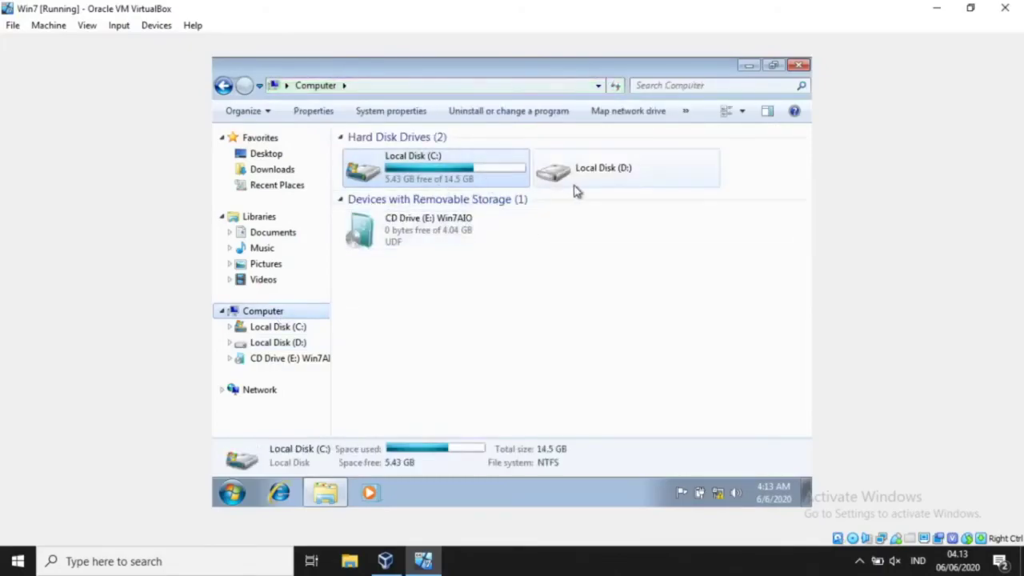
pyautogui.click(666, 168)
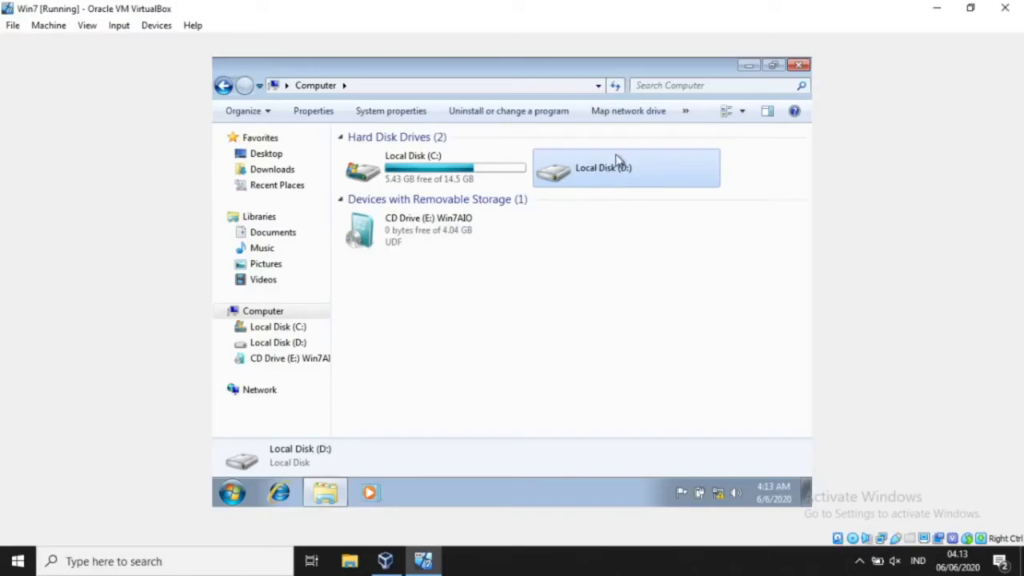
pyautogui.rightClick(293, 345)
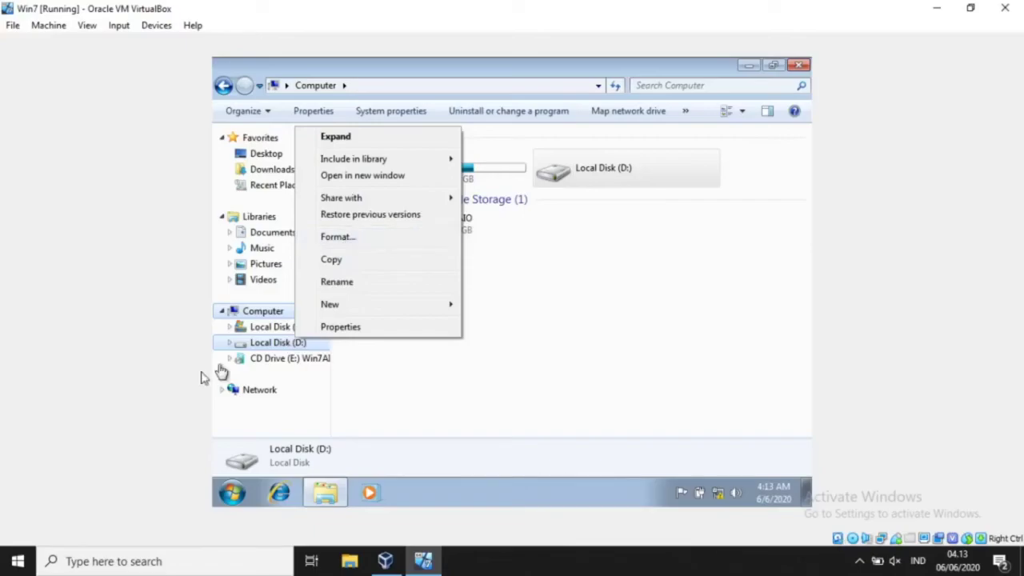
pyautogui.click(663, 174)
pyautogui.rightClick(663, 175)
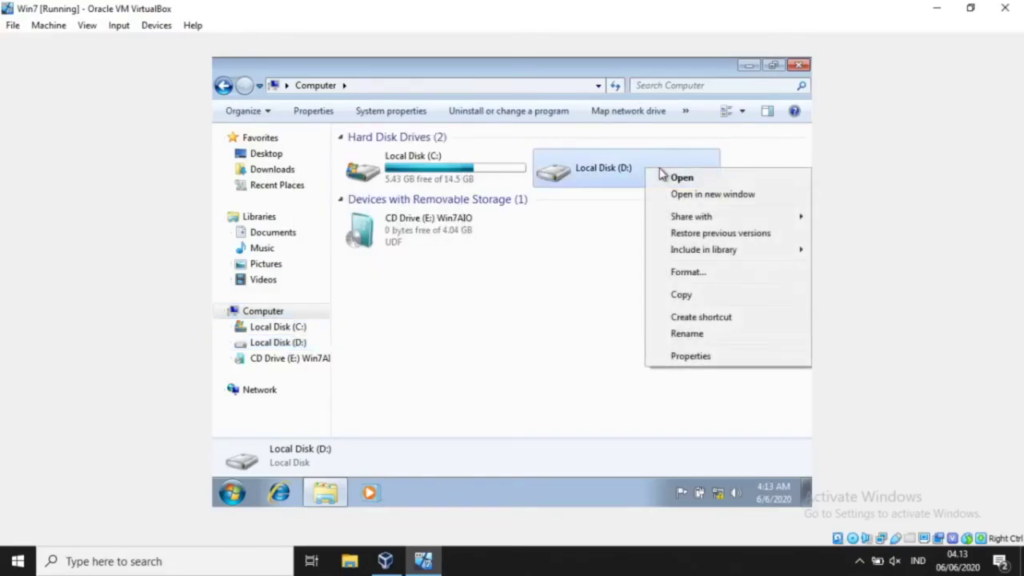
pyautogui.click(712, 273)
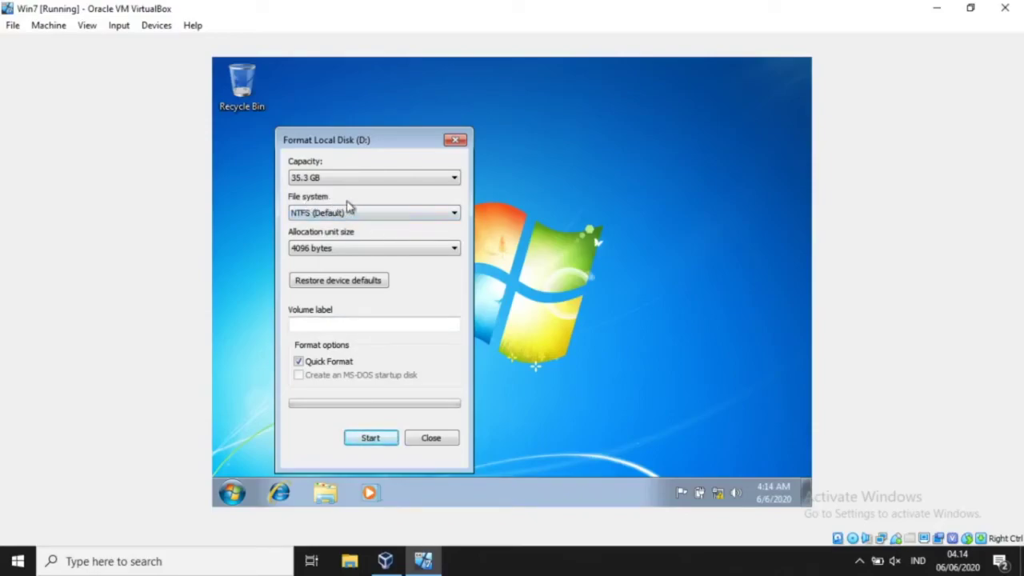
# Quick-format Local Disk (D:) as NTFS with a 4096-byte allocation unit size, then close the format and AutoPlay windows.
pyautogui.click(449, 217)
pyautogui.click(449, 217)
pyautogui.click(394, 443)
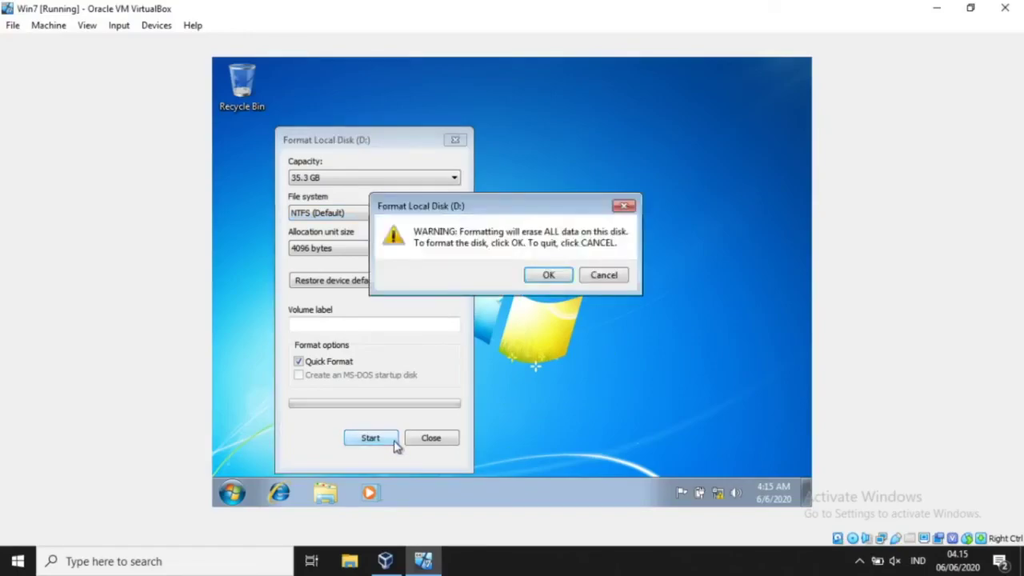
pyautogui.click(546, 275)
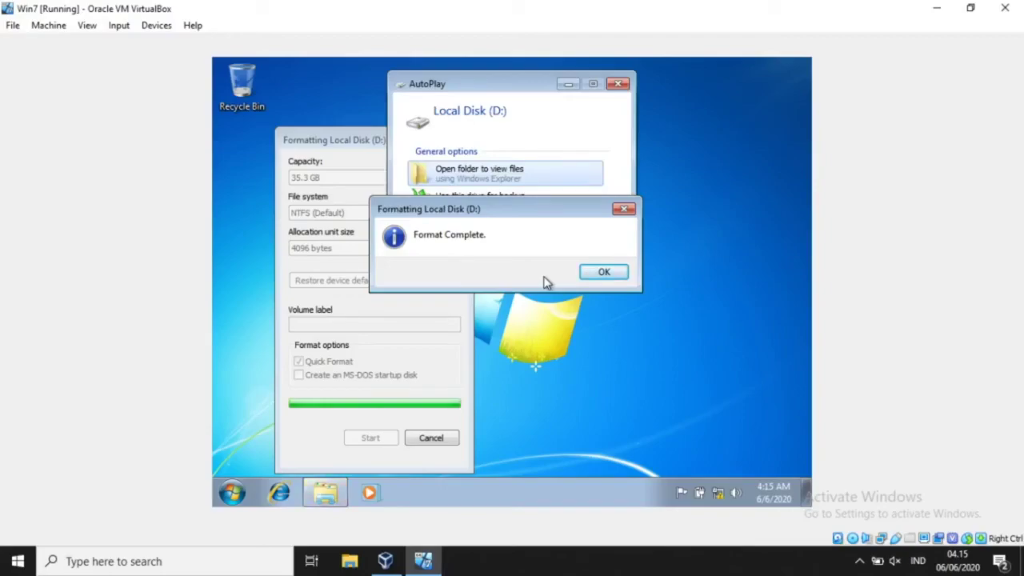
pyautogui.click(630, 218)
pyautogui.click(619, 276)
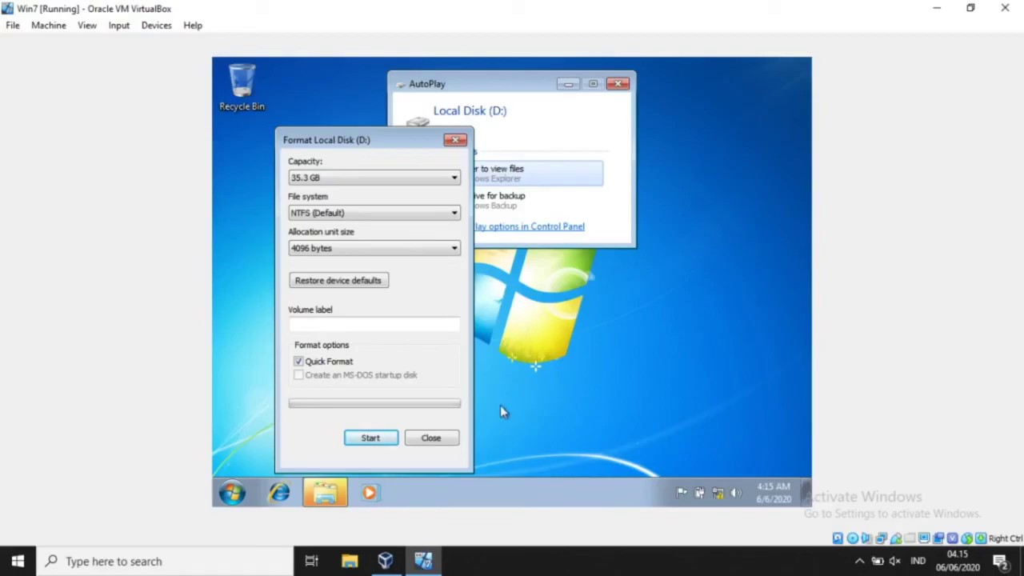
pyautogui.click(438, 442)
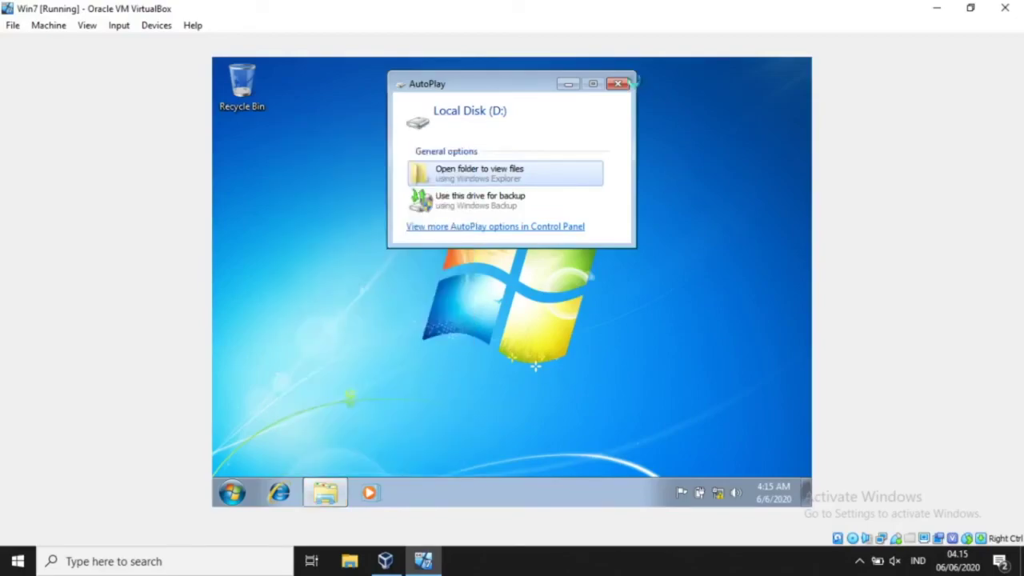
pyautogui.click(620, 84)
# Open Computer in the file explorer, check the free space and total size of Local Disk (D:), and close the explorer.
pyautogui.click(337, 501)
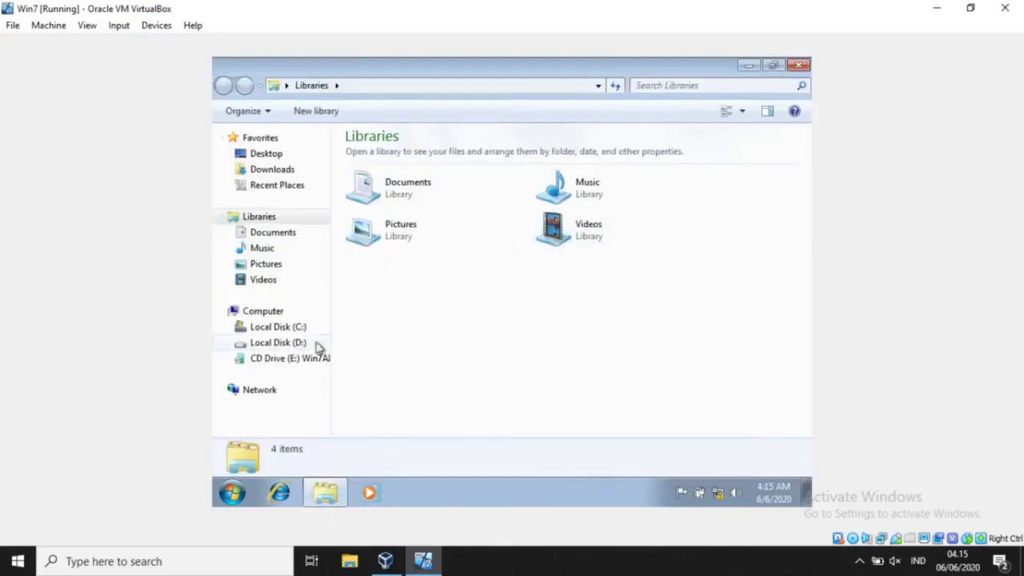
pyautogui.click(264, 315)
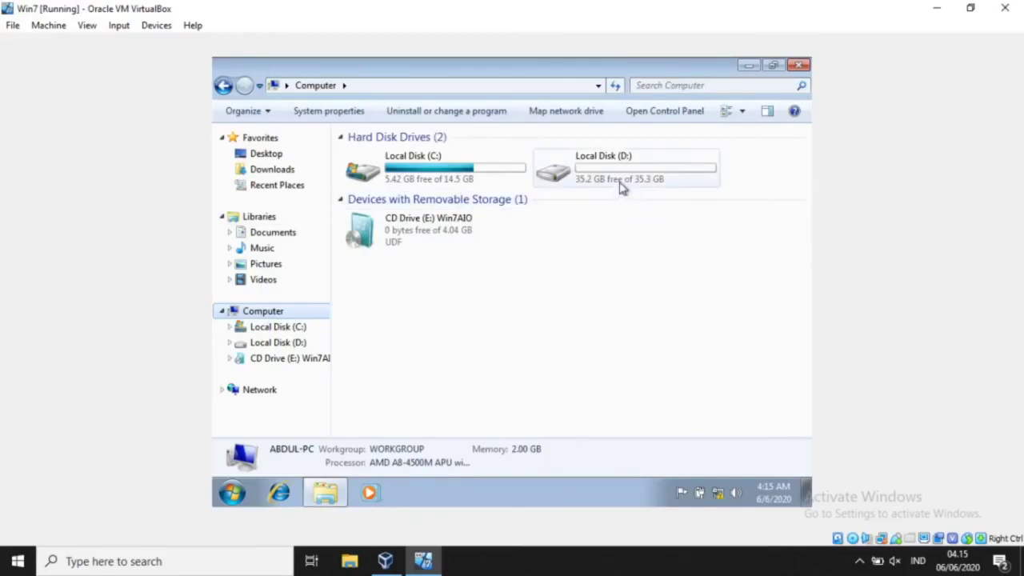
pyautogui.moveTo(685, 169)
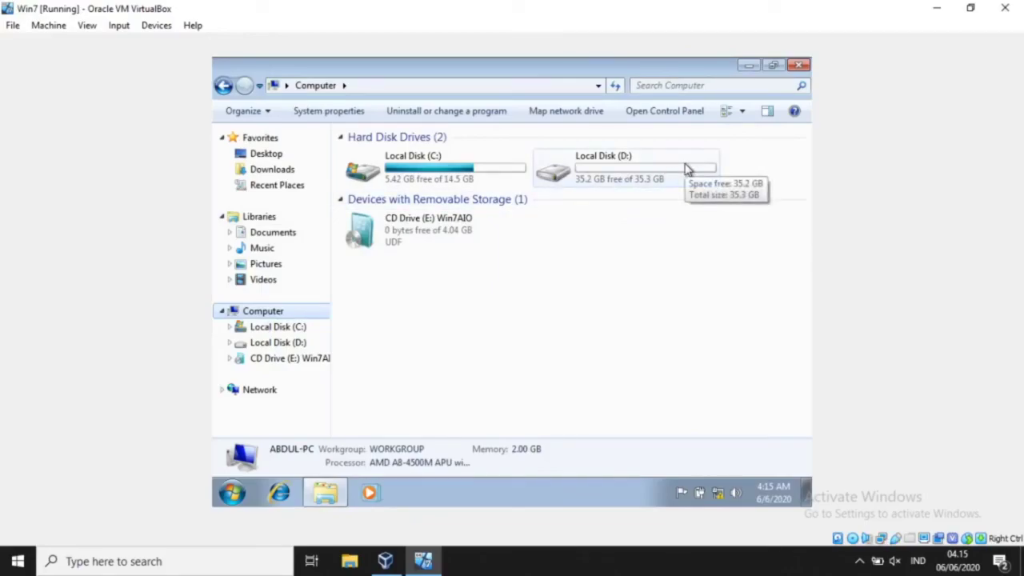
pyautogui.click(686, 168)
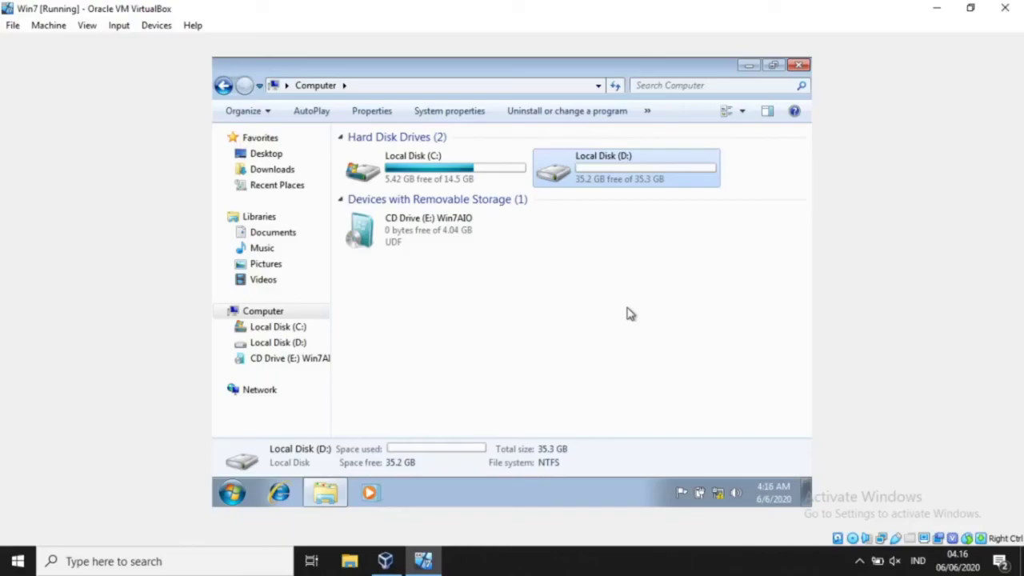
pyautogui.click(799, 65)
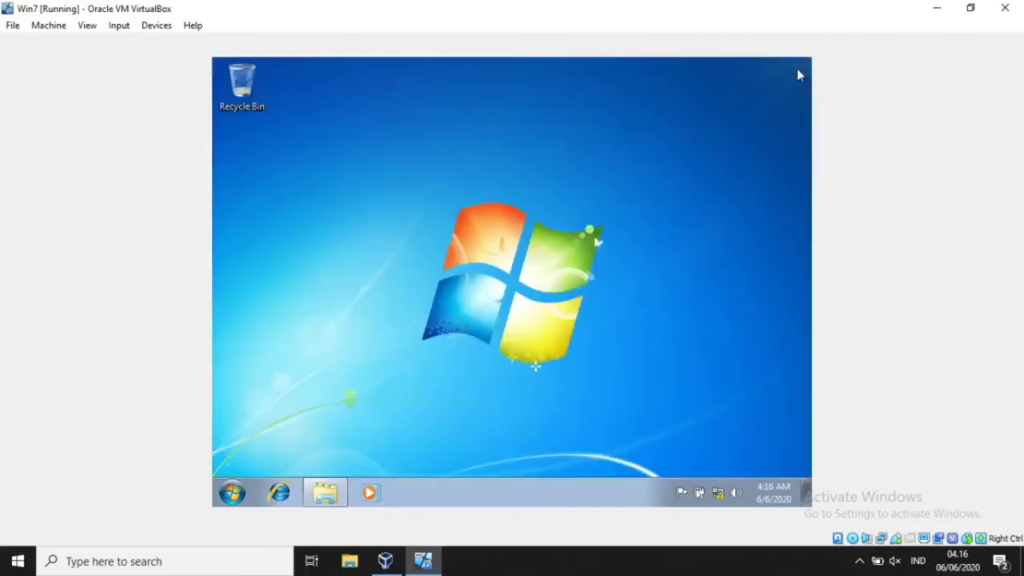
# Shut down Windows 7 inside the virtual machine.
pyautogui.click(223, 496)
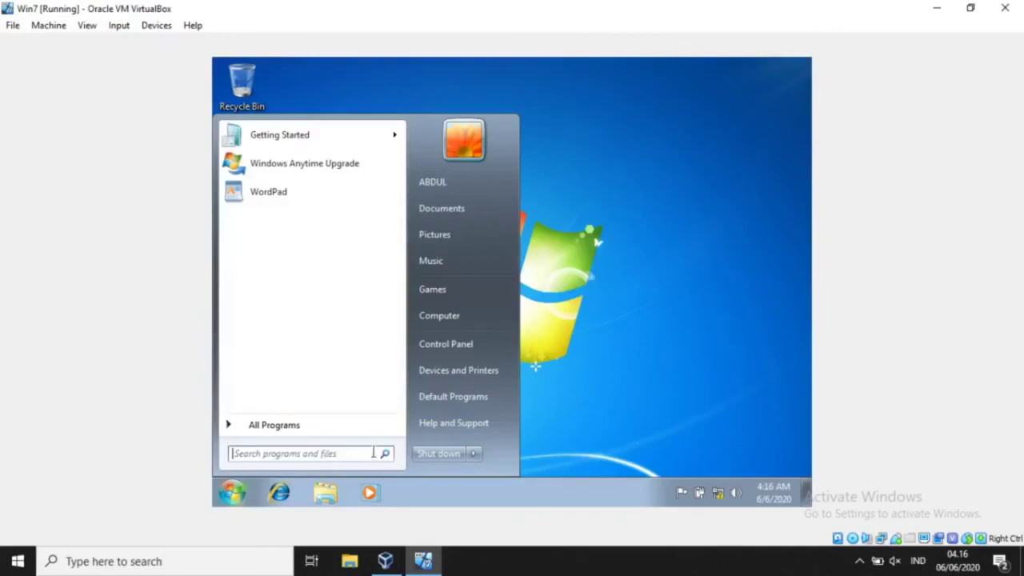
pyautogui.click(421, 460)
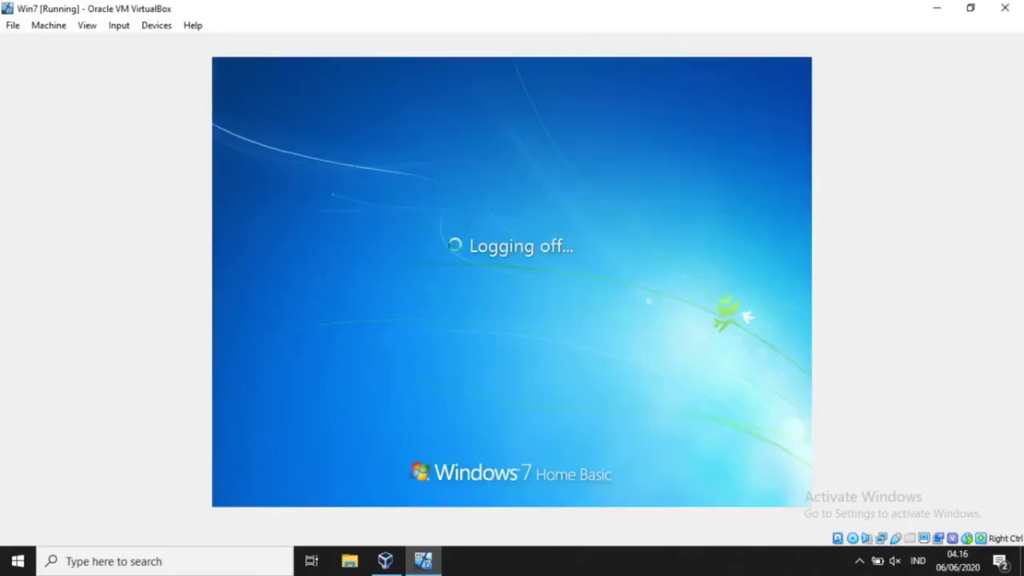
pyautogui.click(863, 564)
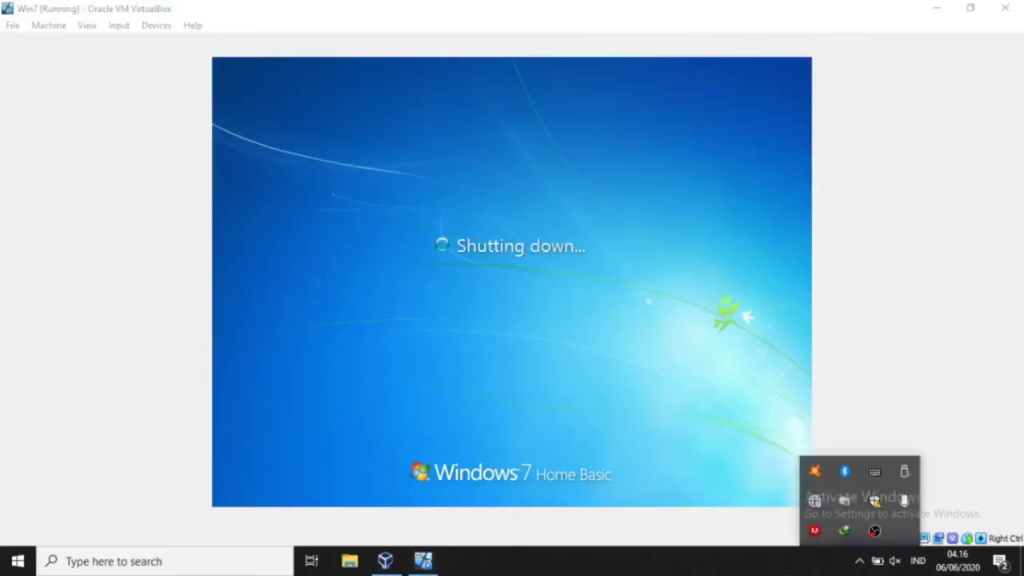